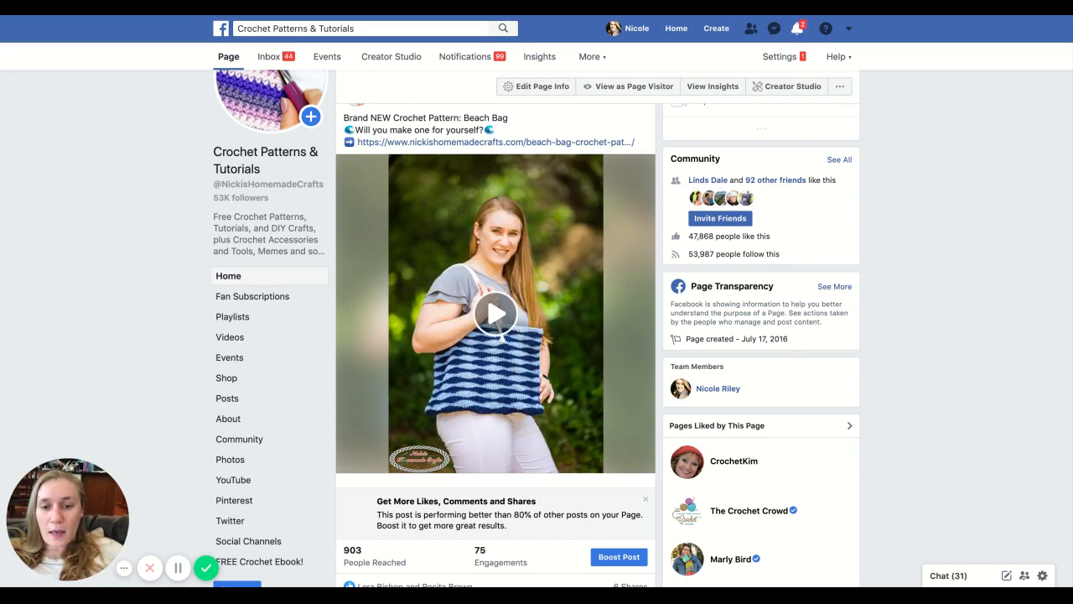
- Start a new post on the page and choose to create a slideshow for it
{"action": "scroll", "coordinate": [496, 335], "scroll_direction": "up", "scroll_amount": 20}
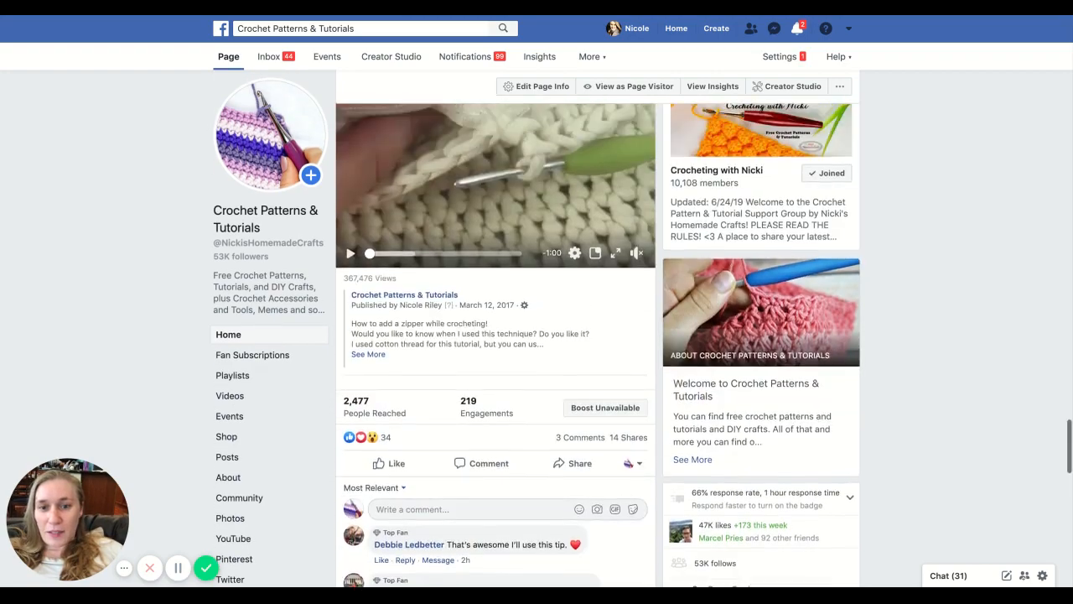
{"action": "scroll", "coordinate": [710, 338], "scroll_direction": "up", "scroll_amount": 20}
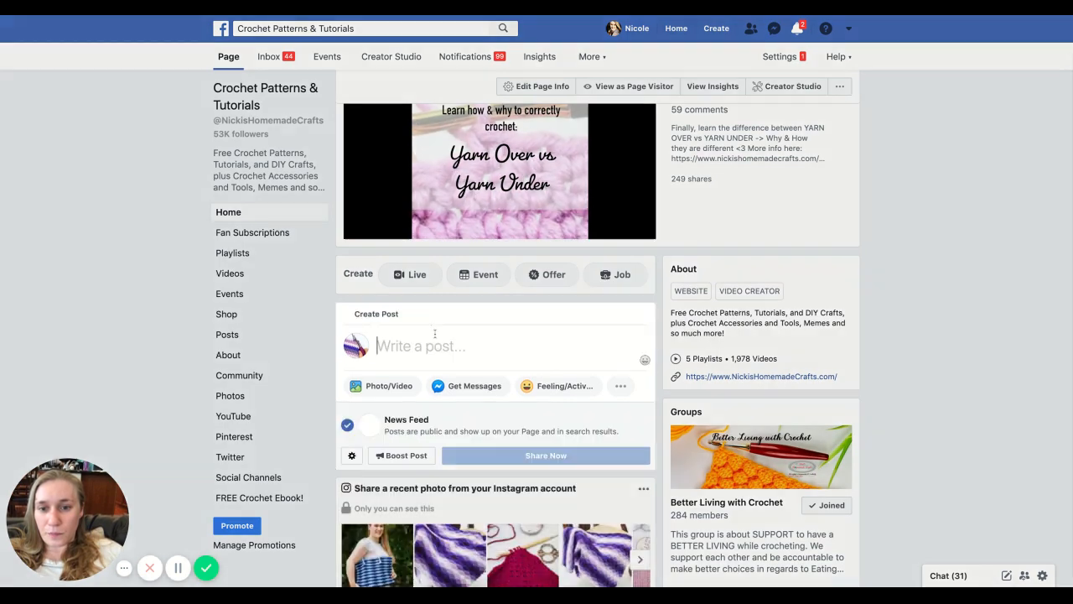
{"action": "left_click", "coordinate": [419, 323]}
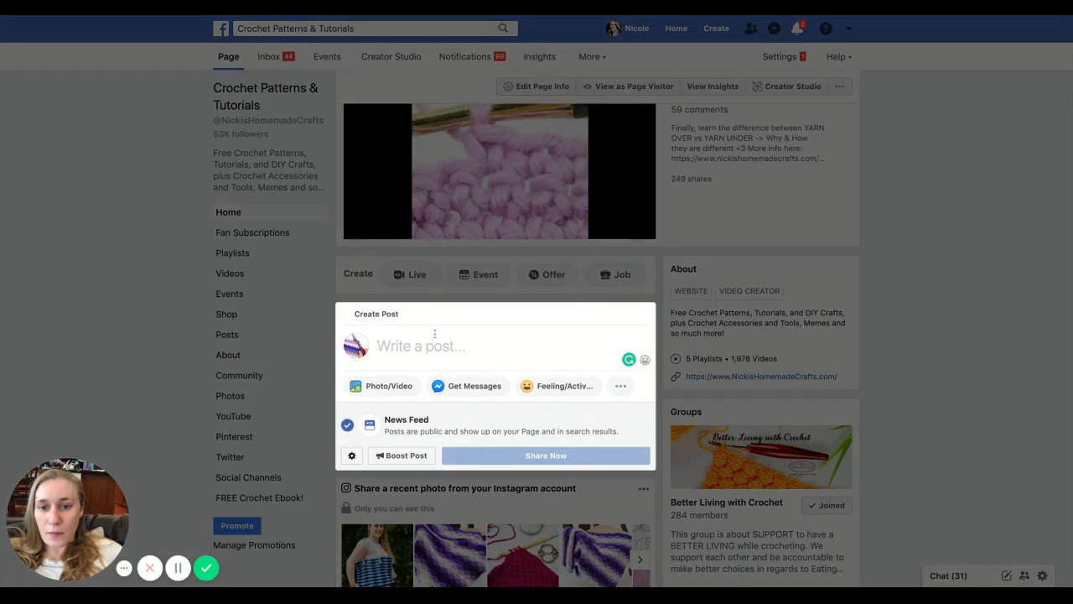
{"action": "left_click", "coordinate": [383, 394]}
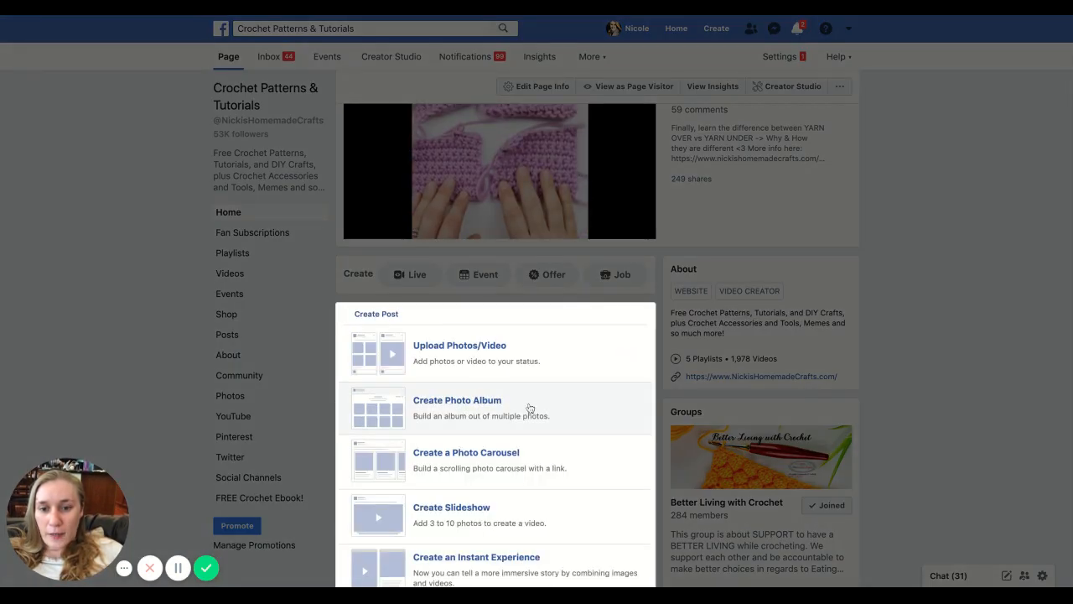
{"action": "scroll", "coordinate": [530, 411], "scroll_direction": "down", "scroll_amount": 2}
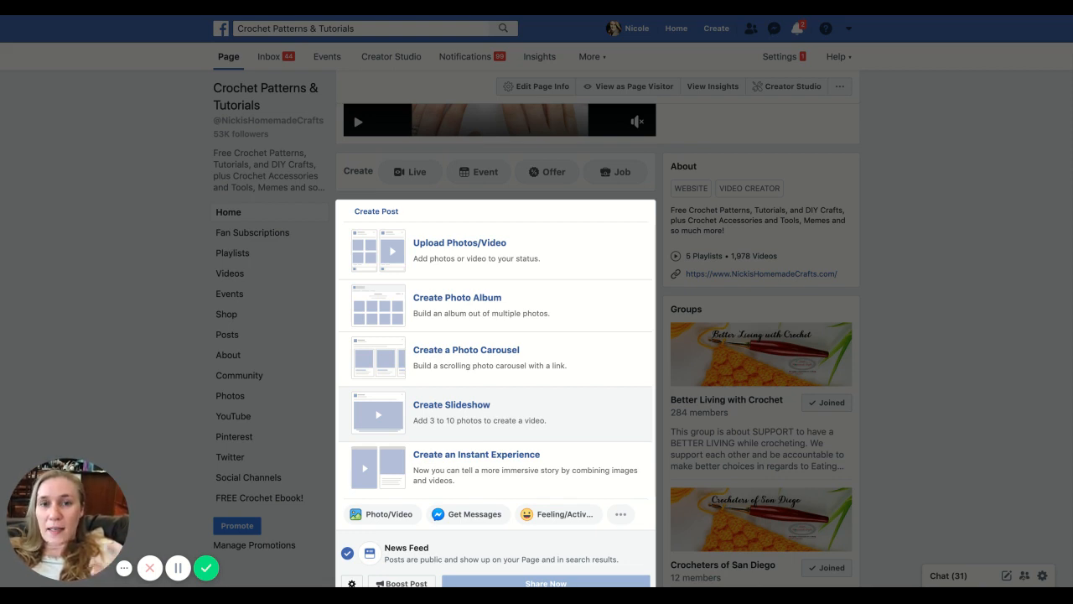
{"action": "left_click", "coordinate": [503, 416]}
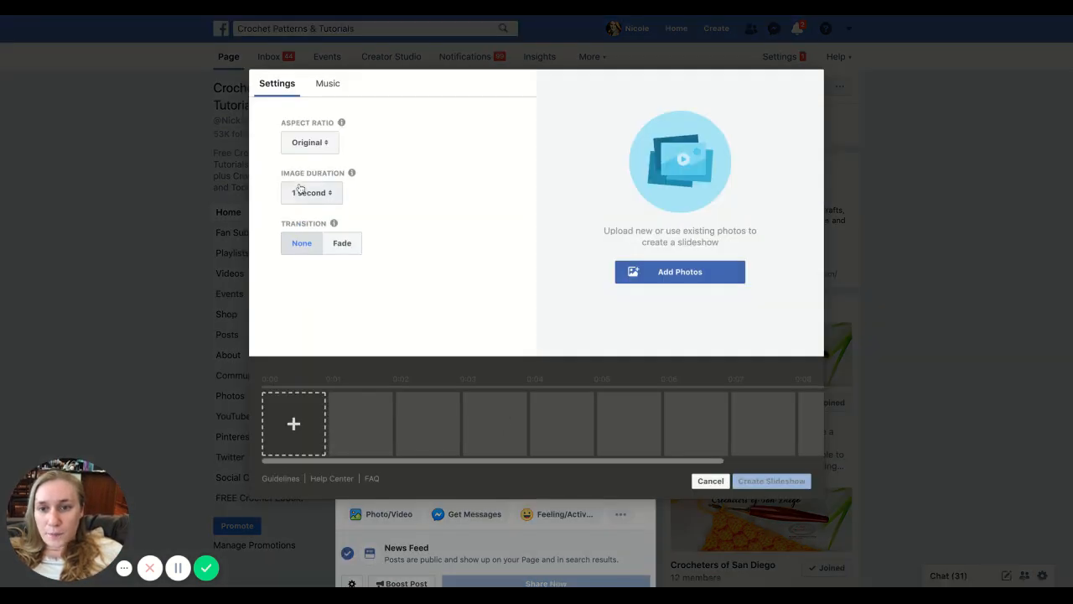
- Set the slideshow's image duration to 2 seconds and upload three photos of the blue crochet bag
{"action": "left_click", "coordinate": [321, 198]}
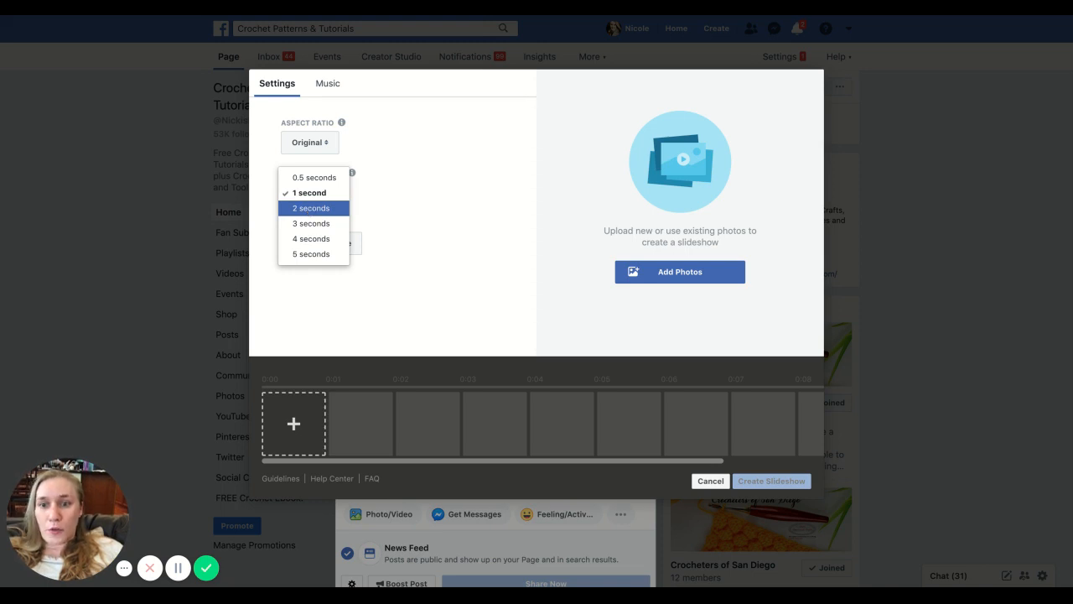
{"action": "left_click", "coordinate": [345, 207]}
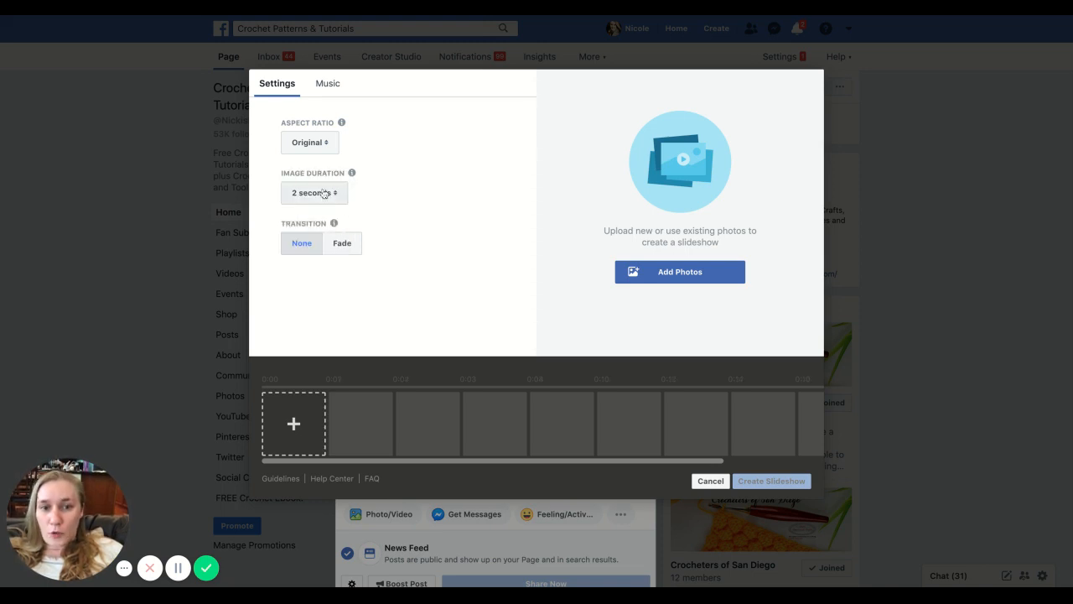
{"action": "left_click", "coordinate": [704, 273]}
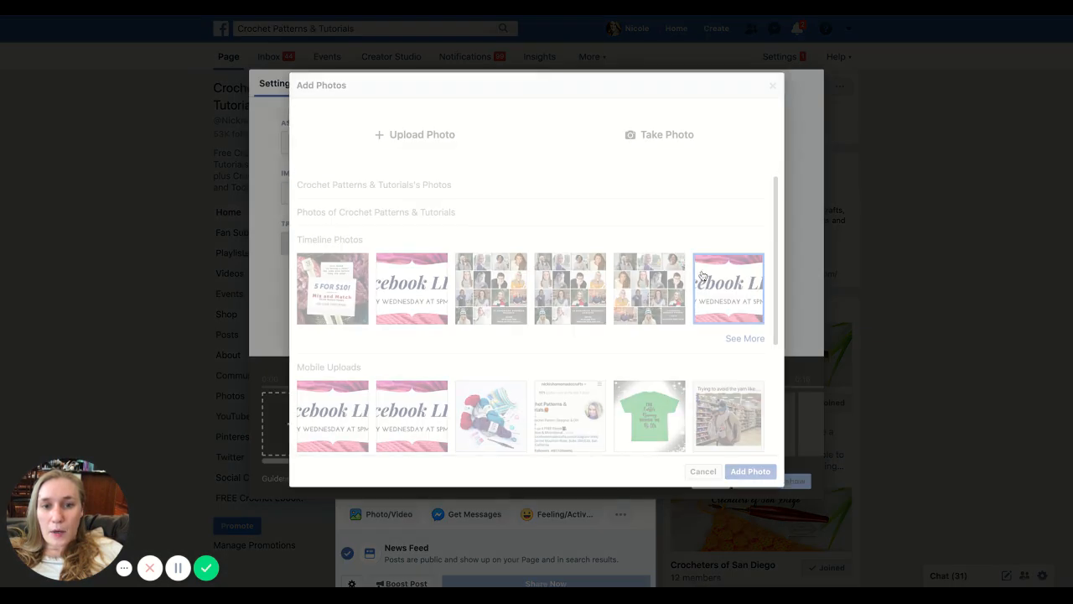
{"action": "left_click", "coordinate": [440, 140]}
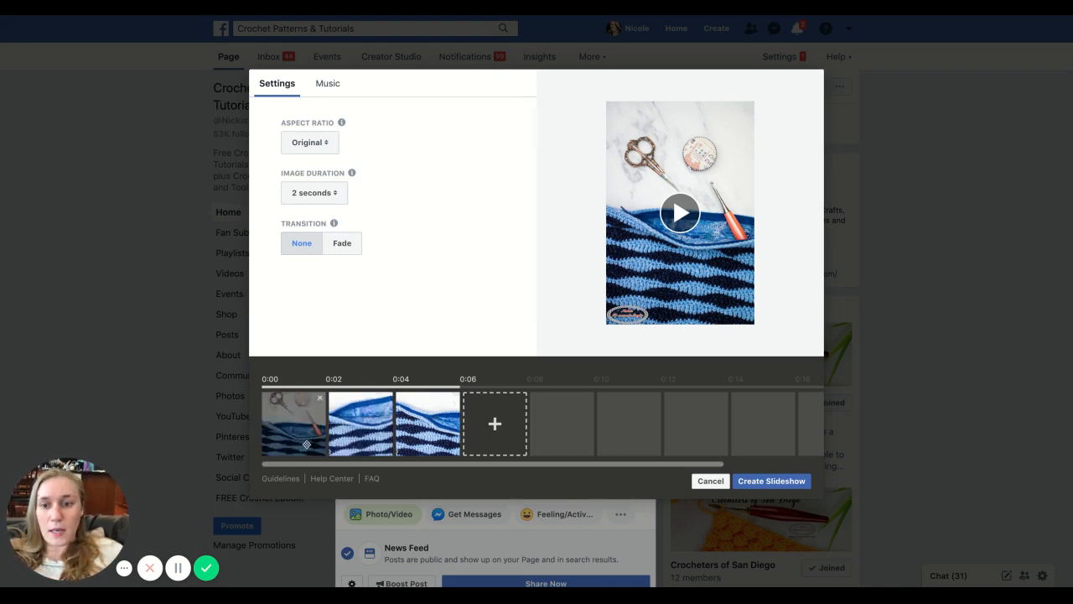
- Preview the slideshow, move the photo with the scissors and crochet hook to second place, and preview it again
{"action": "left_click", "coordinate": [679, 219]}
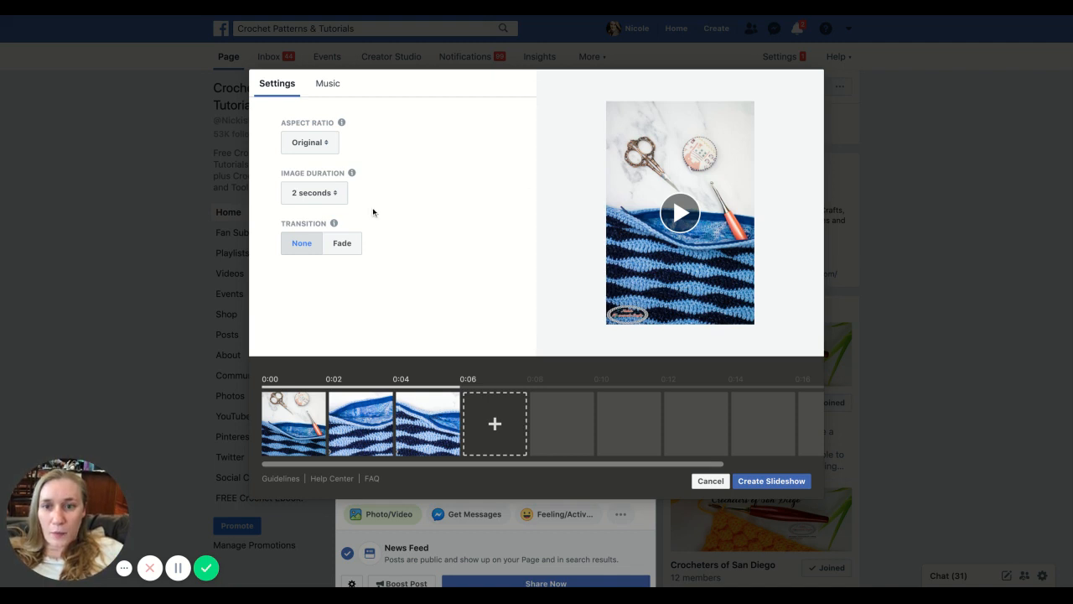
{"action": "mouse_move", "coordinate": [303, 120]}
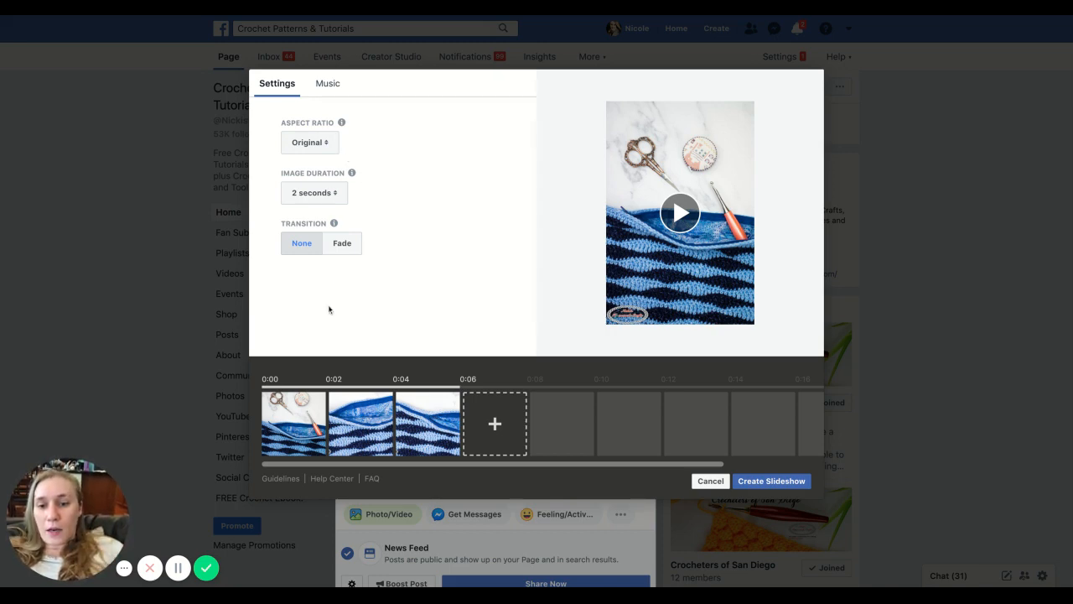
{"action": "left_click_drag", "start_coordinate": [355, 429], "coordinate": [362, 428]}
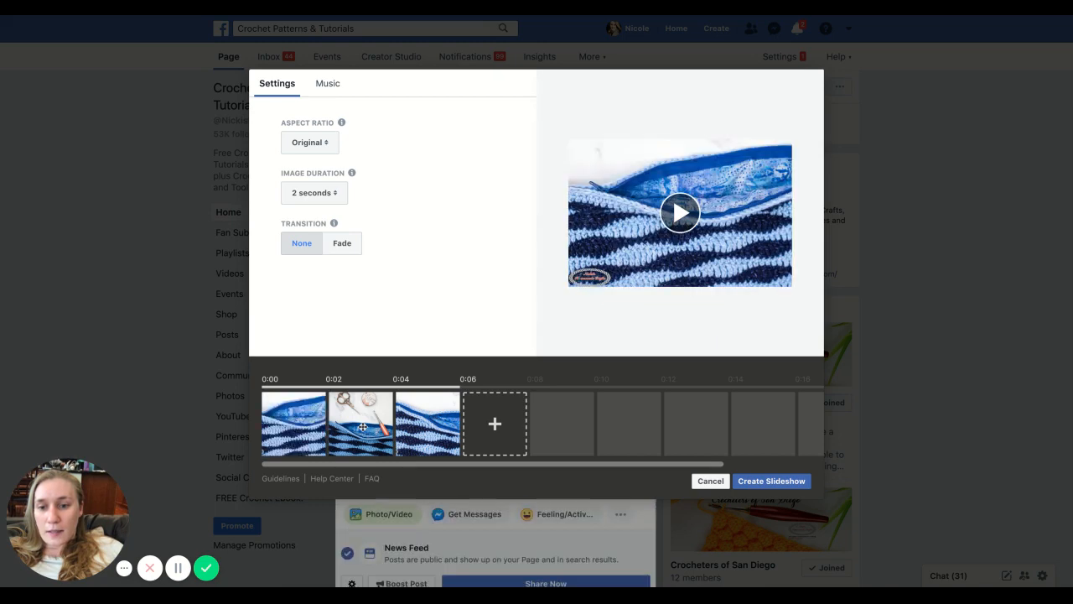
{"action": "mouse_move", "coordinate": [592, 238]}
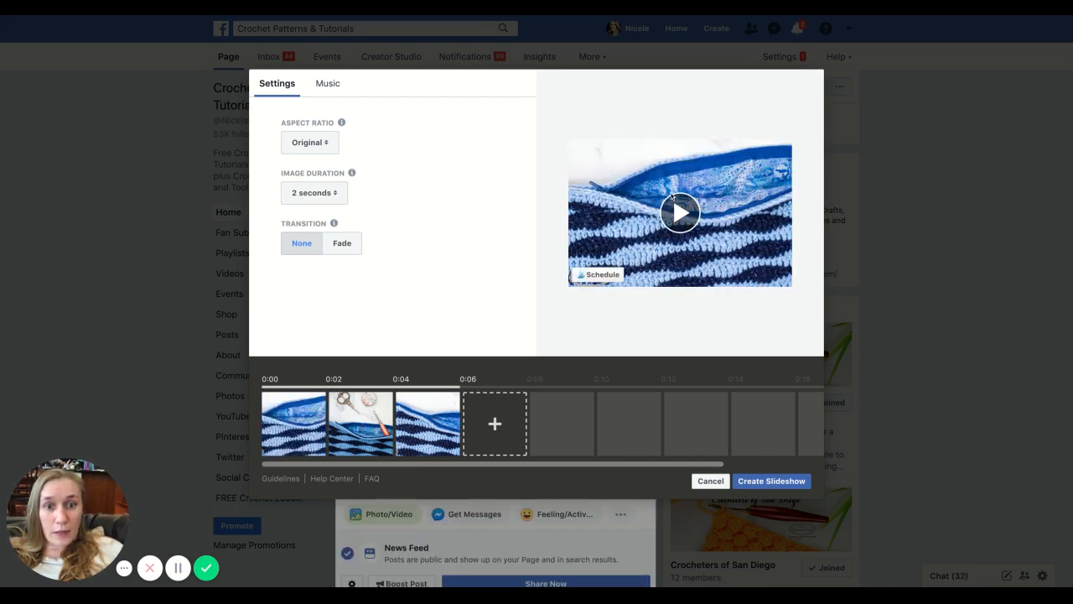
{"action": "left_click", "coordinate": [686, 223]}
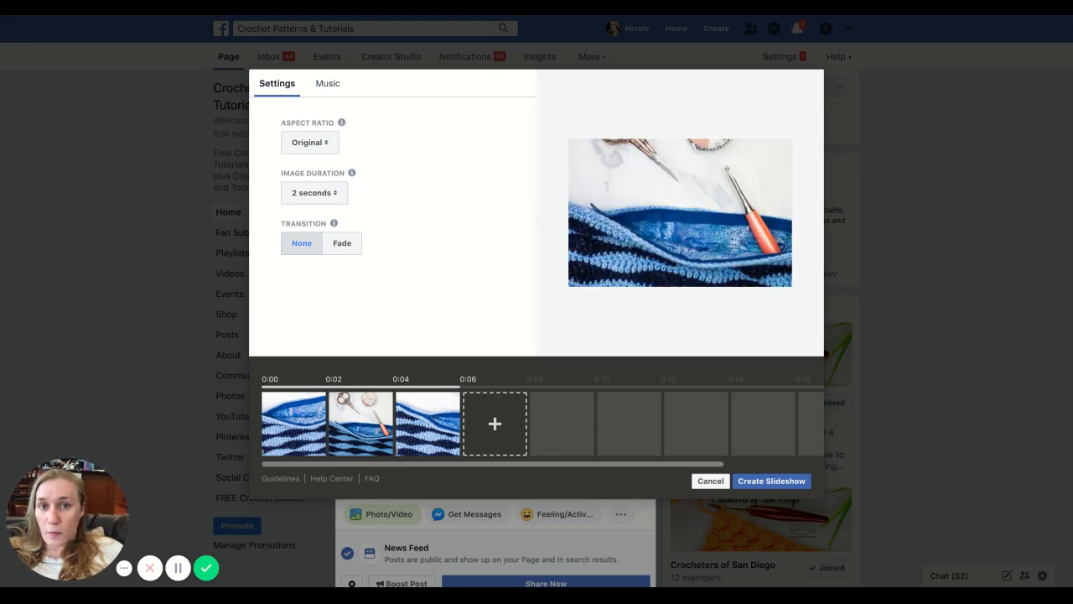
- Try the Square (1:1) and Rectangle (16:9) aspect ratios on the slideshow
{"action": "left_click", "coordinate": [325, 145]}
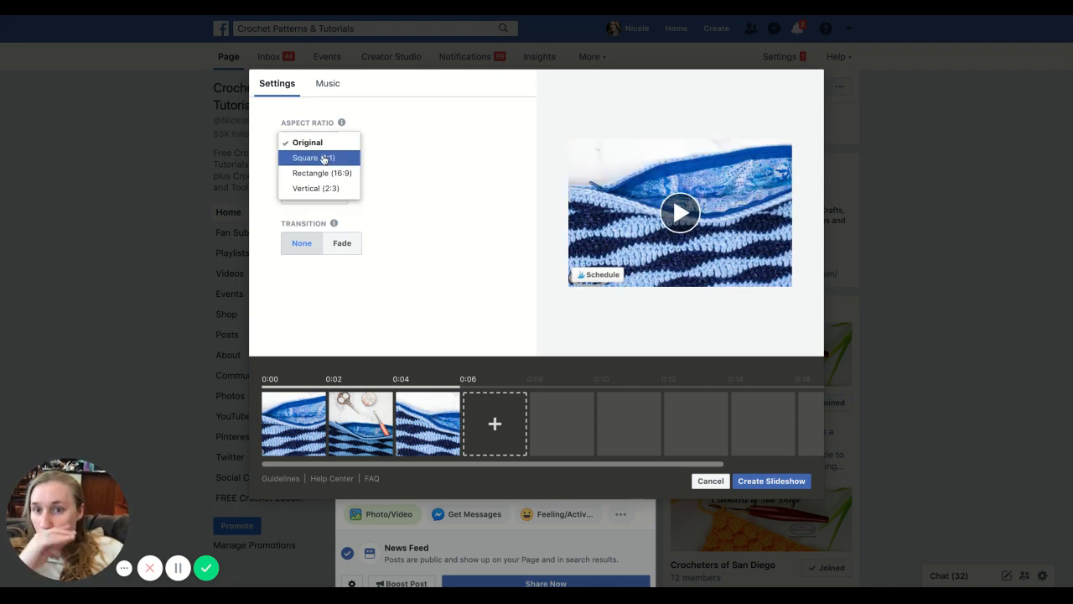
{"action": "left_click", "coordinate": [324, 159]}
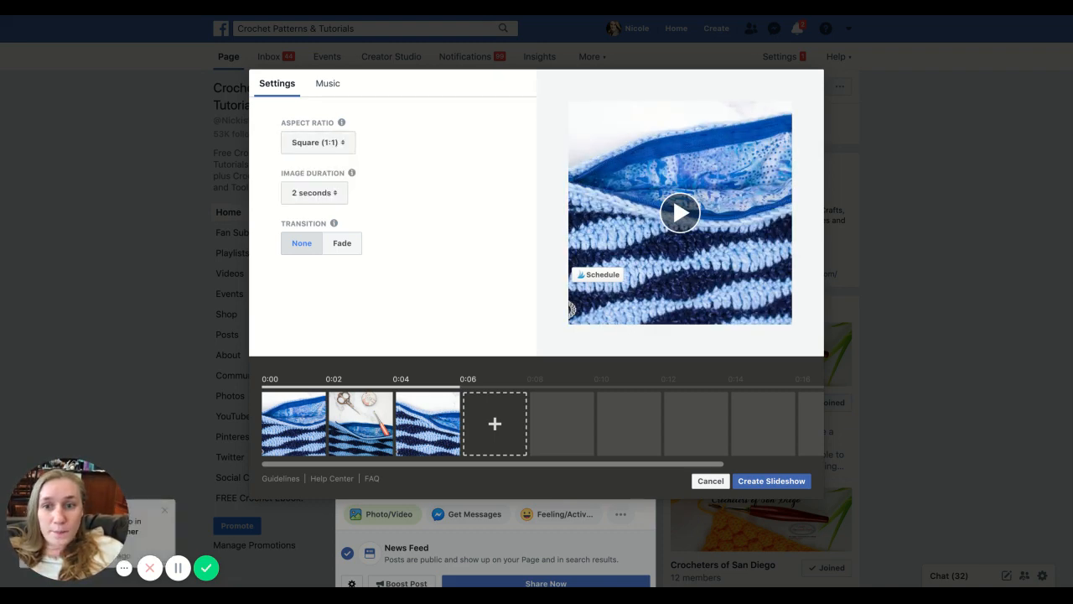
{"action": "left_click", "coordinate": [335, 144]}
{"action": "left_click", "coordinate": [337, 159]}
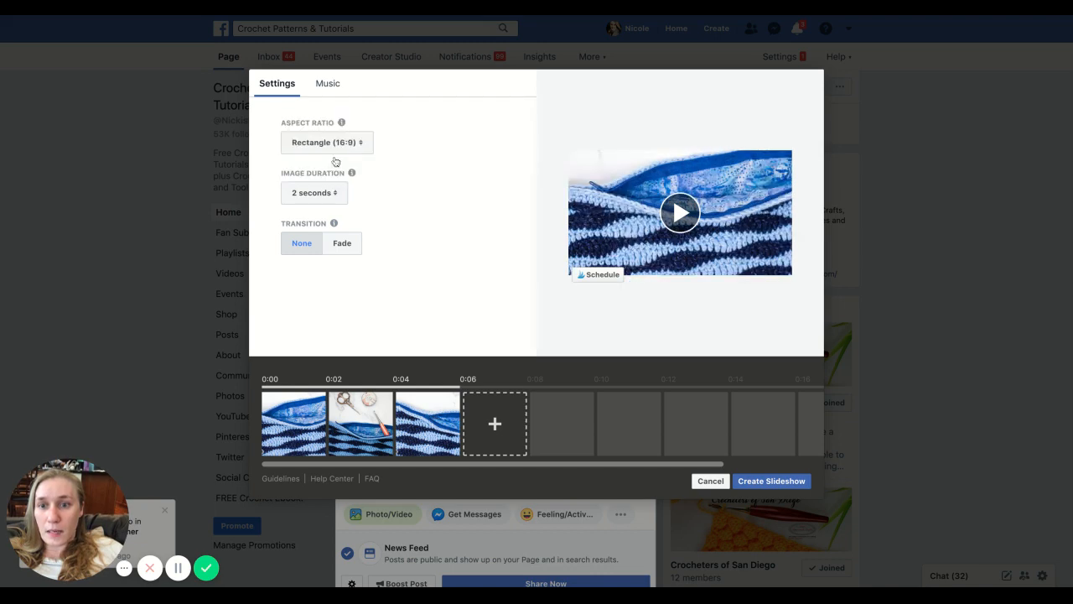
- Set the slideshow's aspect ratio to Vertical (2:3) and move the scissors photo back to first place
{"action": "left_click", "coordinate": [336, 144]}
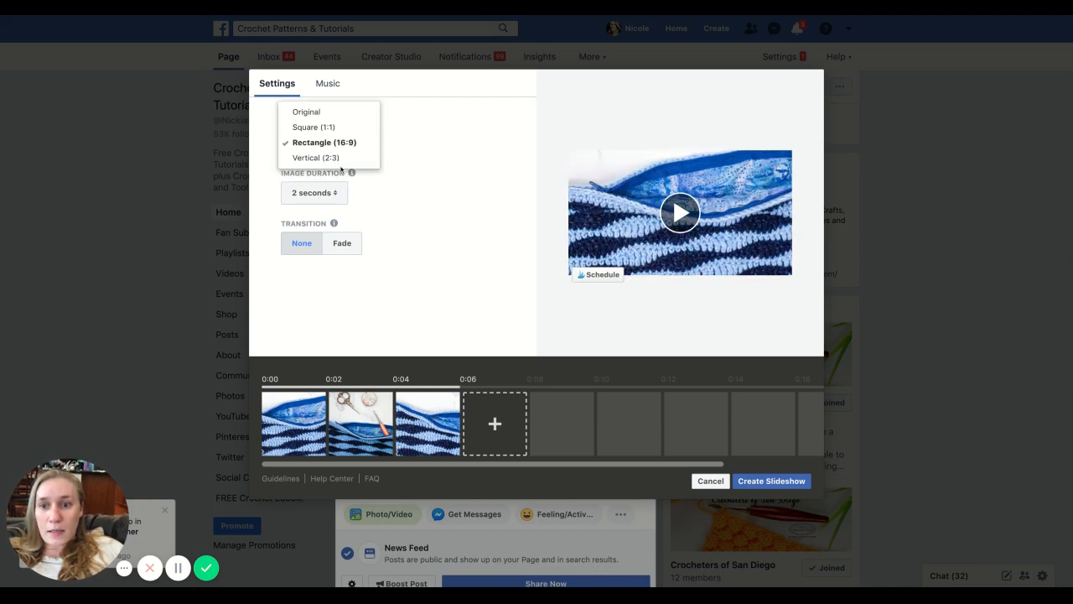
{"action": "left_click", "coordinate": [340, 158]}
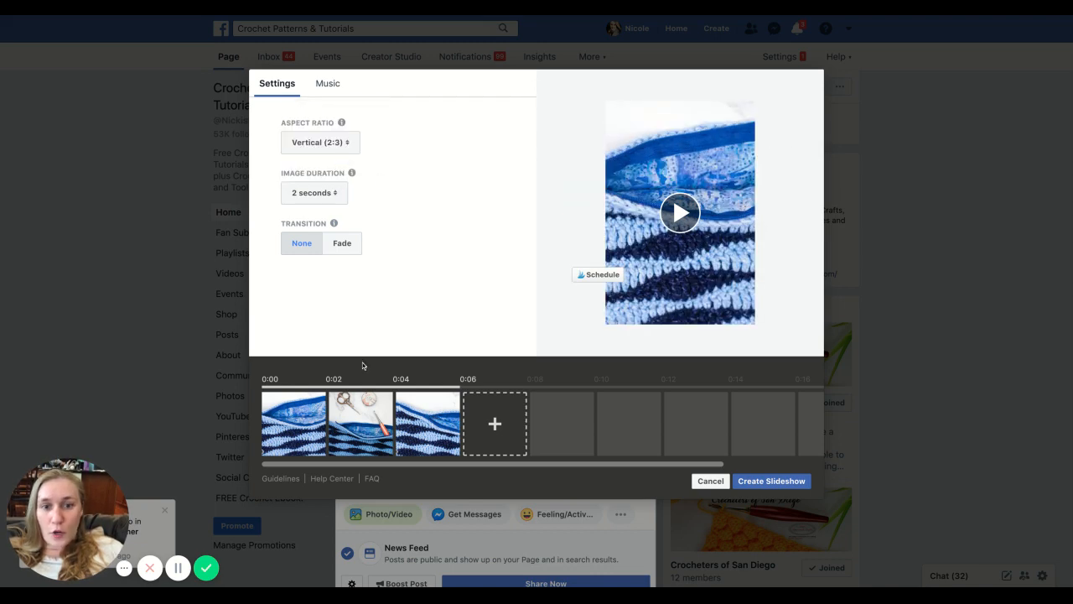
{"action": "left_click_drag", "start_coordinate": [353, 427], "coordinate": [355, 430]}
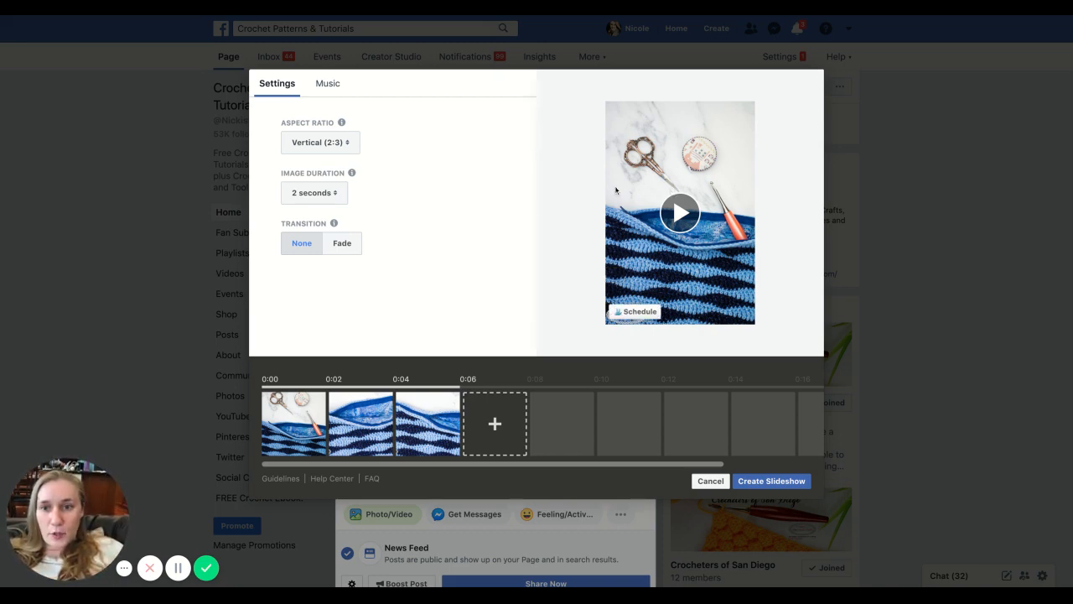
- Look through the music tracks offered for the slideshow and return to its settings
{"action": "left_click", "coordinate": [331, 85]}
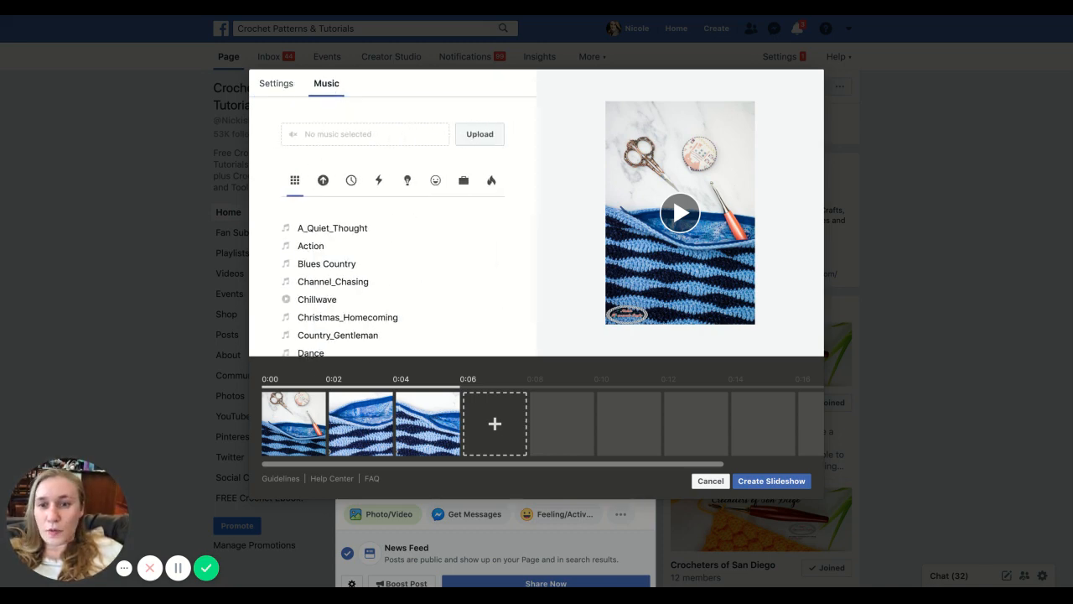
{"action": "scroll", "coordinate": [423, 290], "scroll_direction": "down", "scroll_amount": 1}
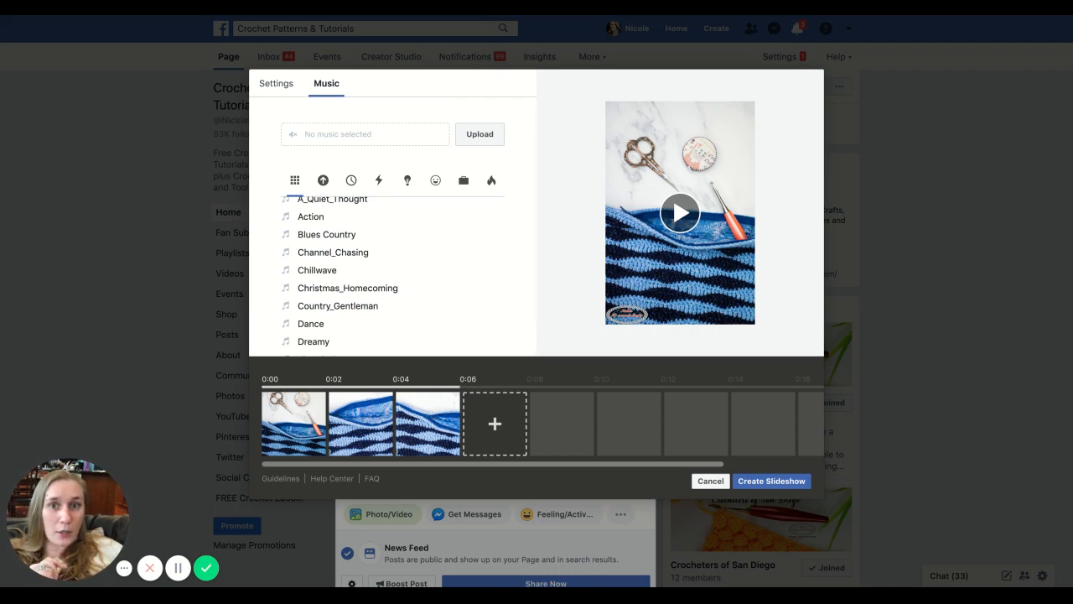
{"action": "scroll", "coordinate": [335, 281], "scroll_direction": "up", "scroll_amount": 2}
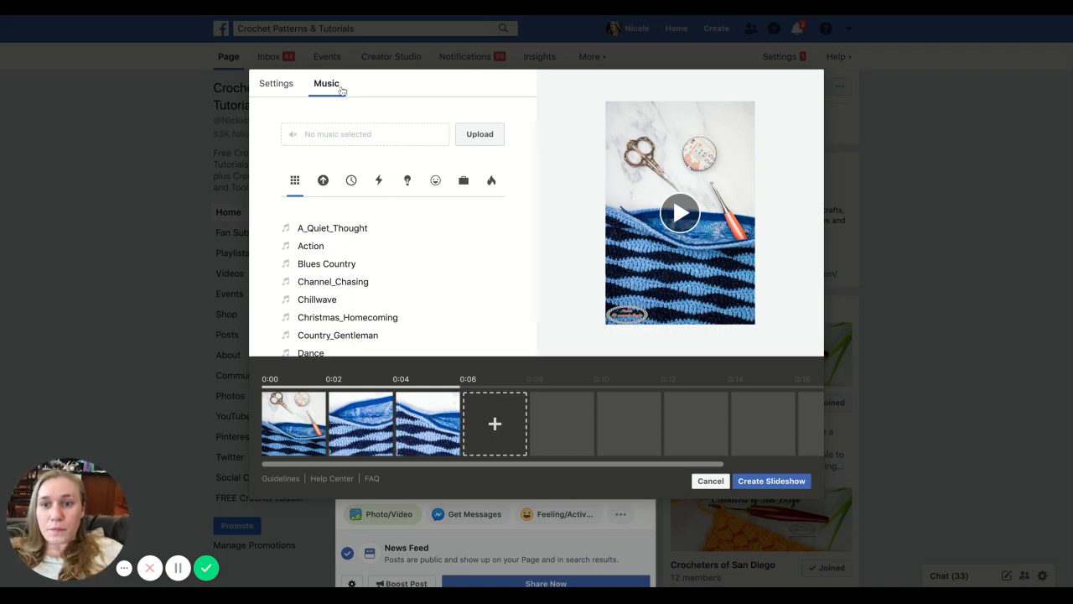
{"action": "left_click", "coordinate": [285, 87]}
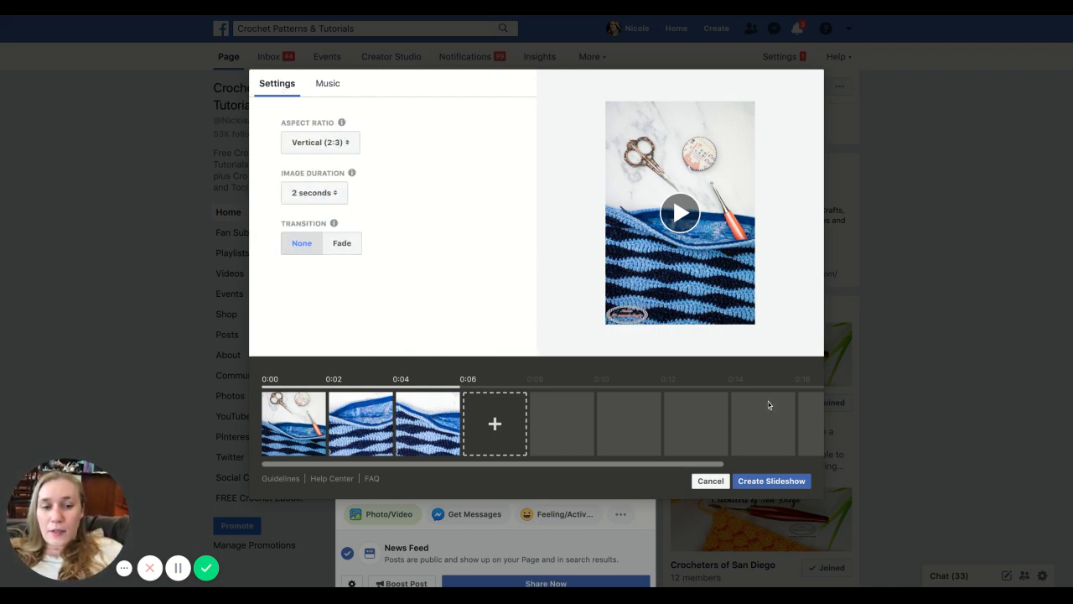
- Create the slideshow in the post and check the post's publishing options, such as Schedule, Draft and Backdate
{"action": "left_click", "coordinate": [767, 486]}
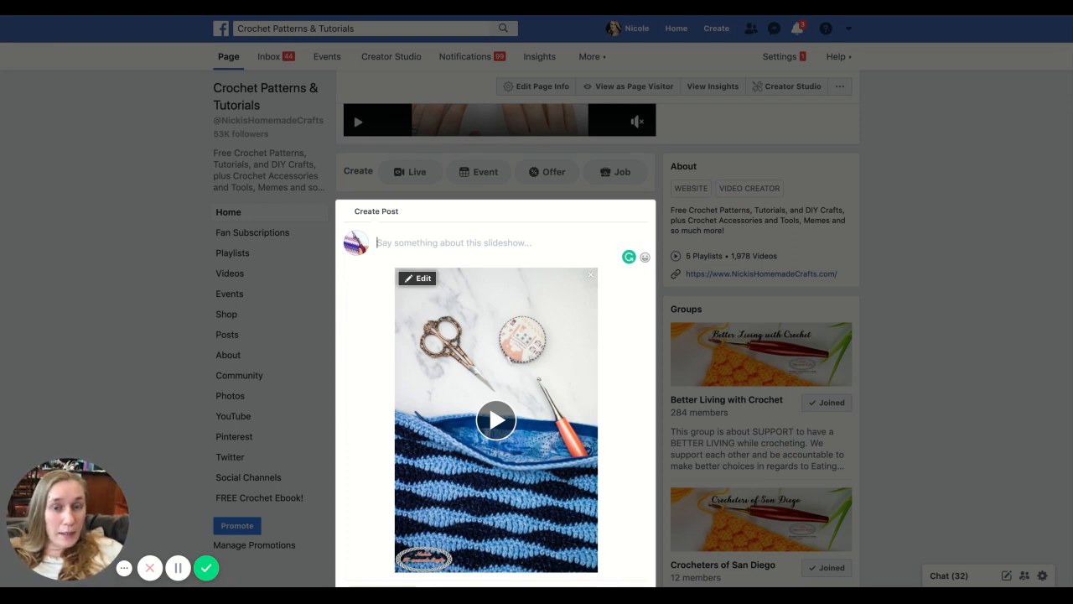
{"action": "scroll", "coordinate": [490, 405], "scroll_direction": "down", "scroll_amount": 3}
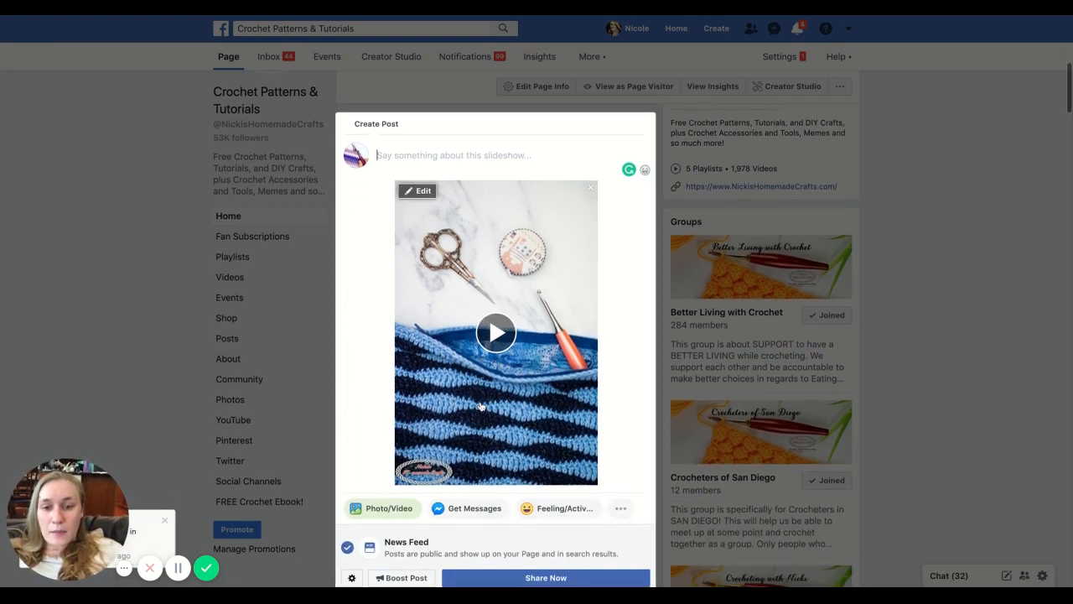
{"action": "scroll", "coordinate": [490, 405], "scroll_direction": "up", "scroll_amount": 2}
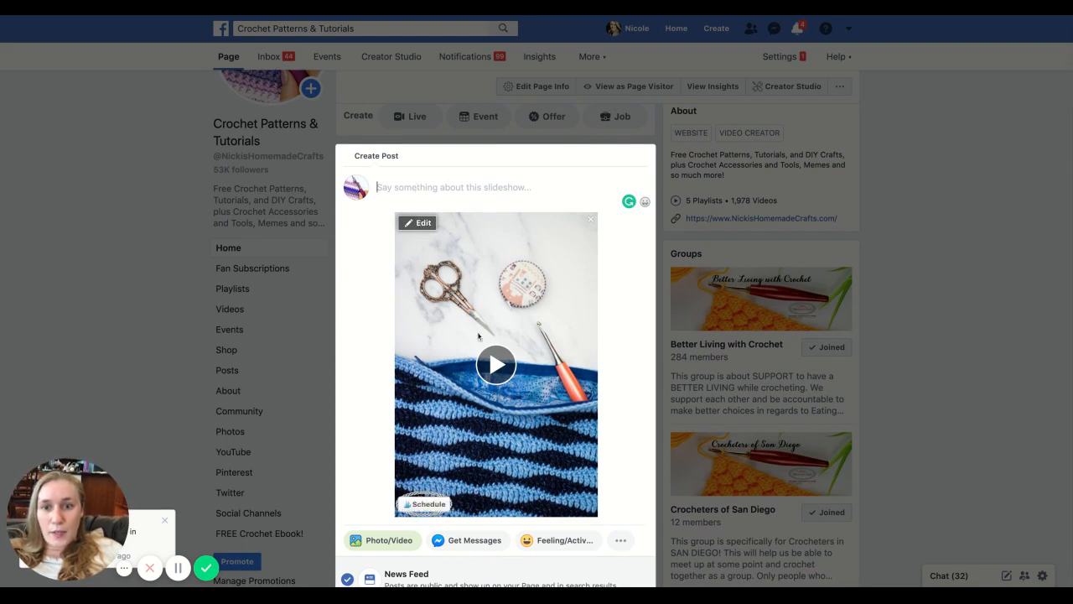
{"action": "scroll", "coordinate": [419, 167], "scroll_direction": "down", "scroll_amount": 2}
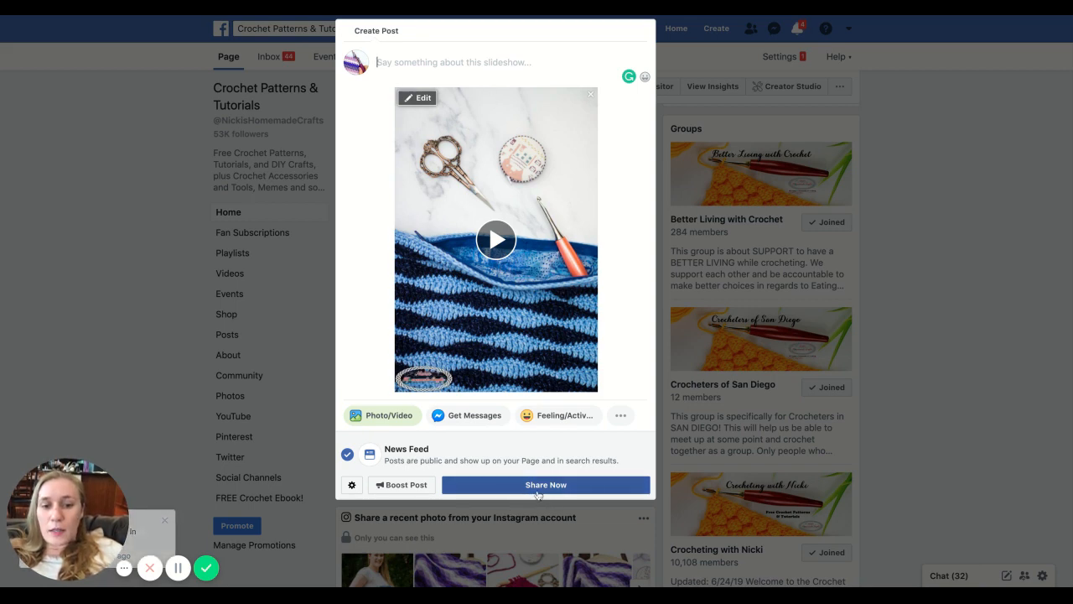
{"action": "left_click", "coordinate": [352, 484]}
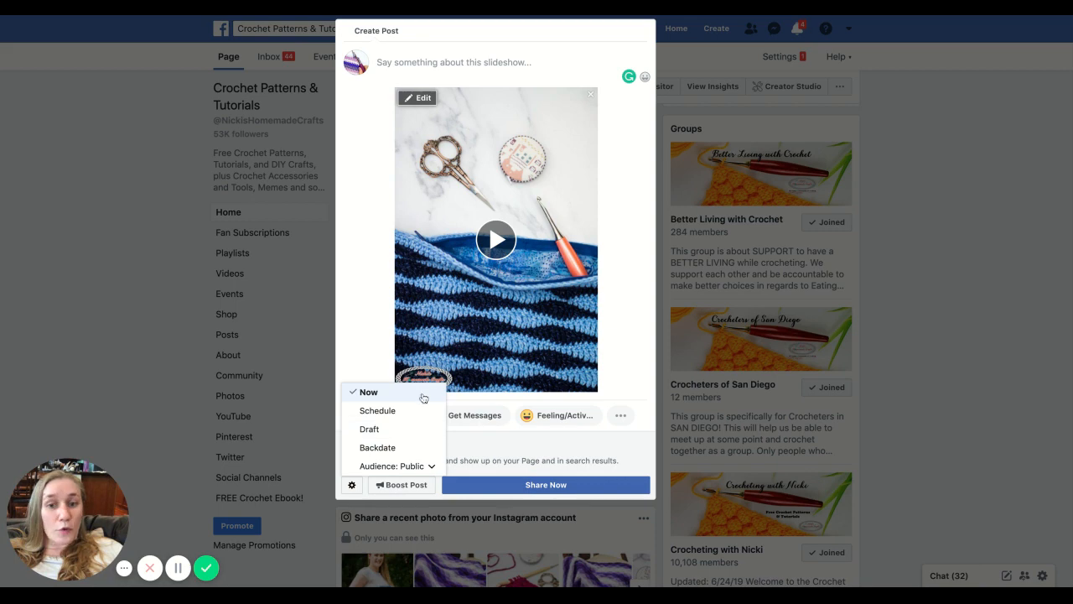
{"action": "left_click", "coordinate": [642, 289]}
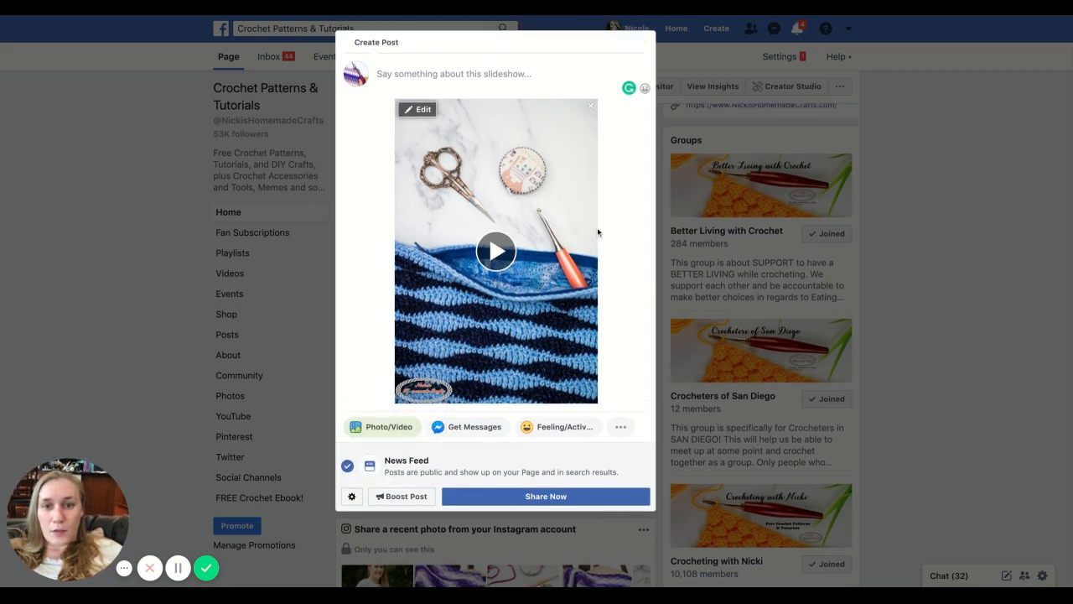
- Remove the slideshow from the post and leave the post composer
{"action": "scroll", "coordinate": [590, 193], "scroll_direction": "up", "scroll_amount": 2}
{"action": "left_click", "coordinate": [591, 142]}
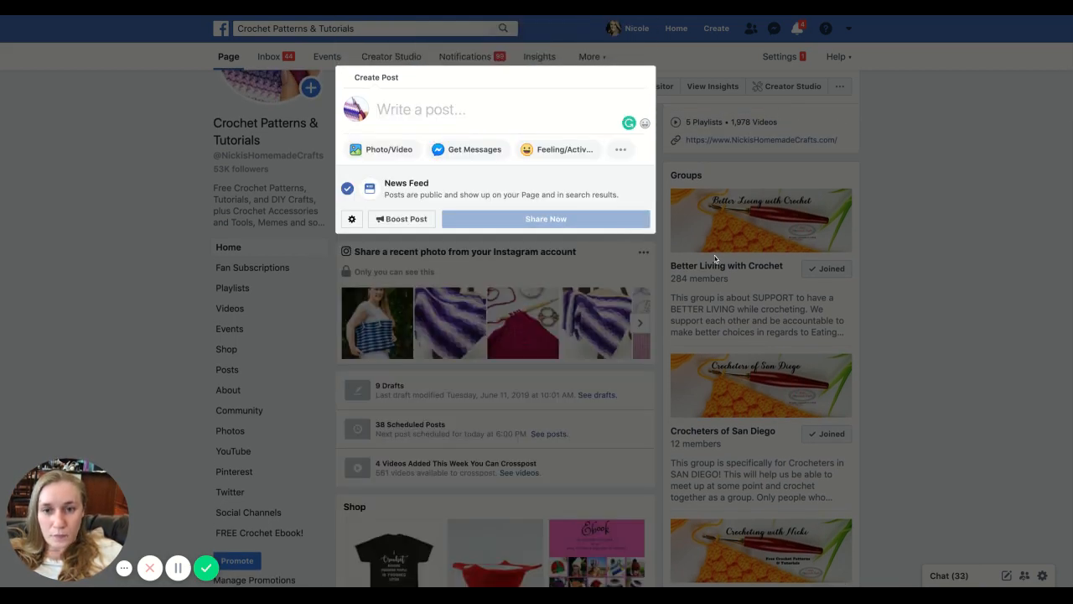
{"action": "left_click", "coordinate": [653, 289]}
- Start a new photo carousel post on the page
{"action": "scroll", "coordinate": [539, 268], "scroll_direction": "up", "scroll_amount": 3}
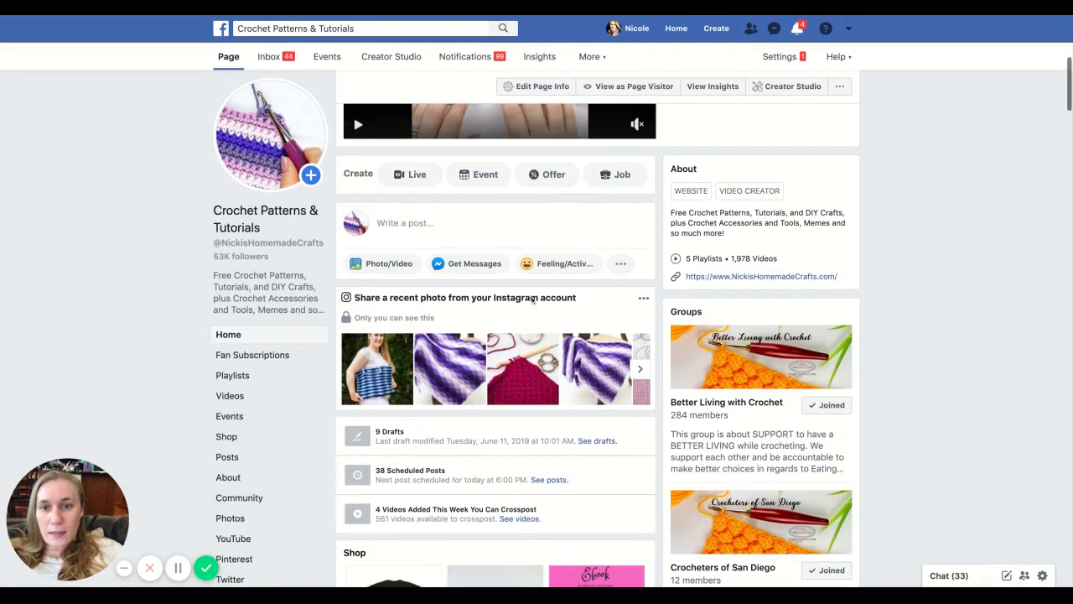
{"action": "left_click", "coordinate": [381, 263]}
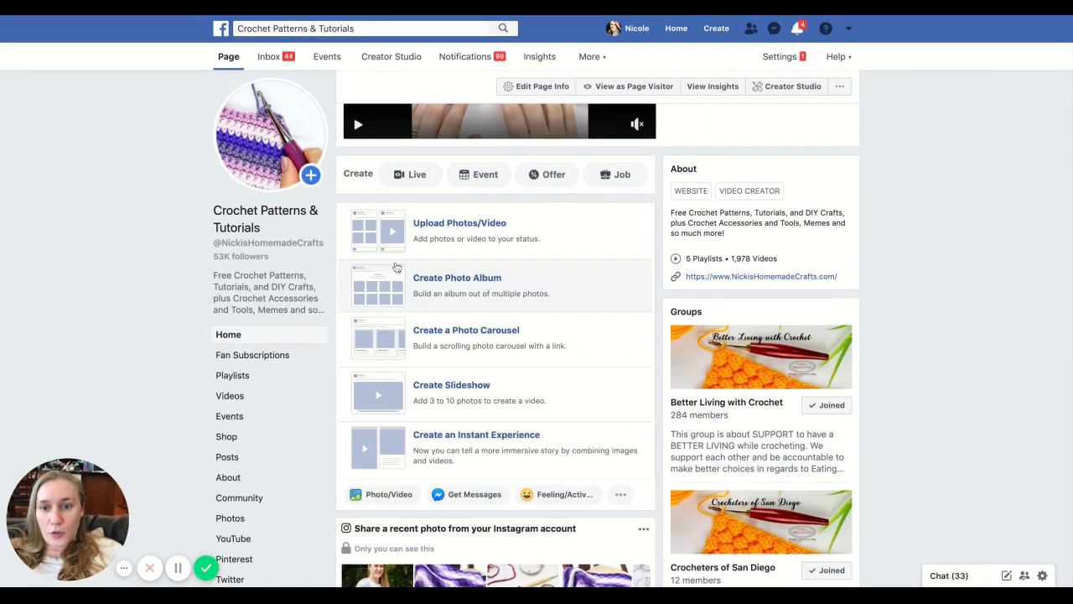
{"action": "left_click", "coordinate": [513, 344]}
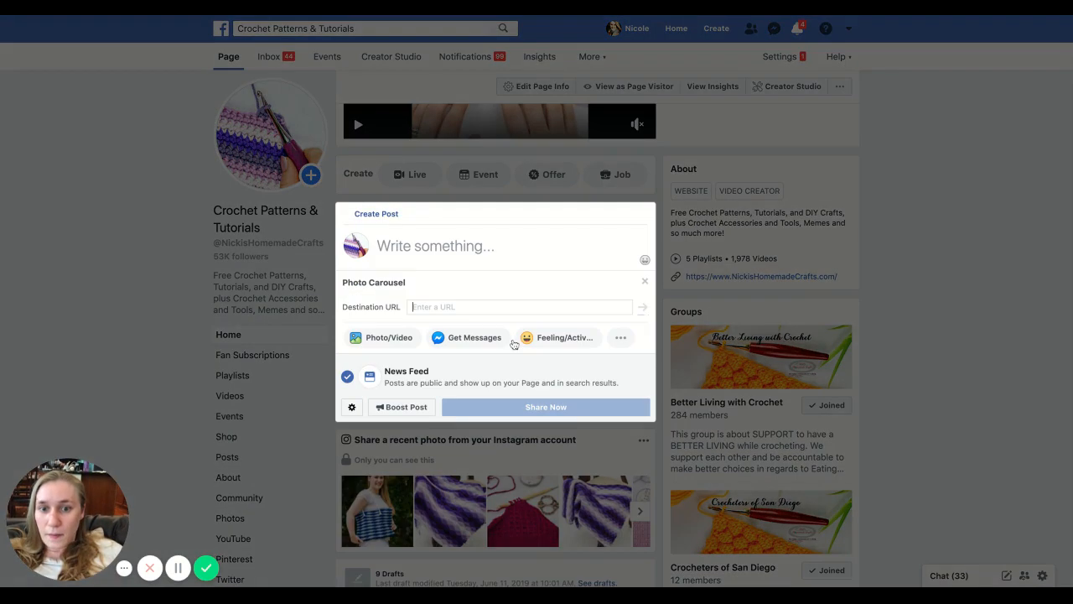
- Set the carousel's destination URL to nickishomemadecrafts.com/beach-bag-crochet-pattern/ and load the page's preview into the post
{"action": "left_click", "coordinate": [449, 308]}
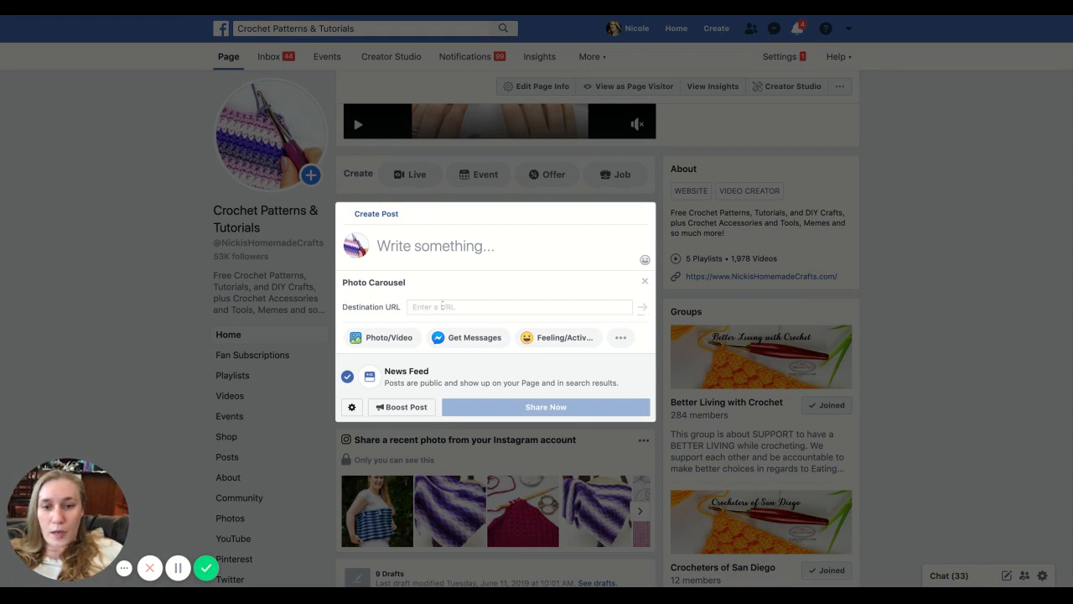
{"action": "key", "text": "ctrl+v"}
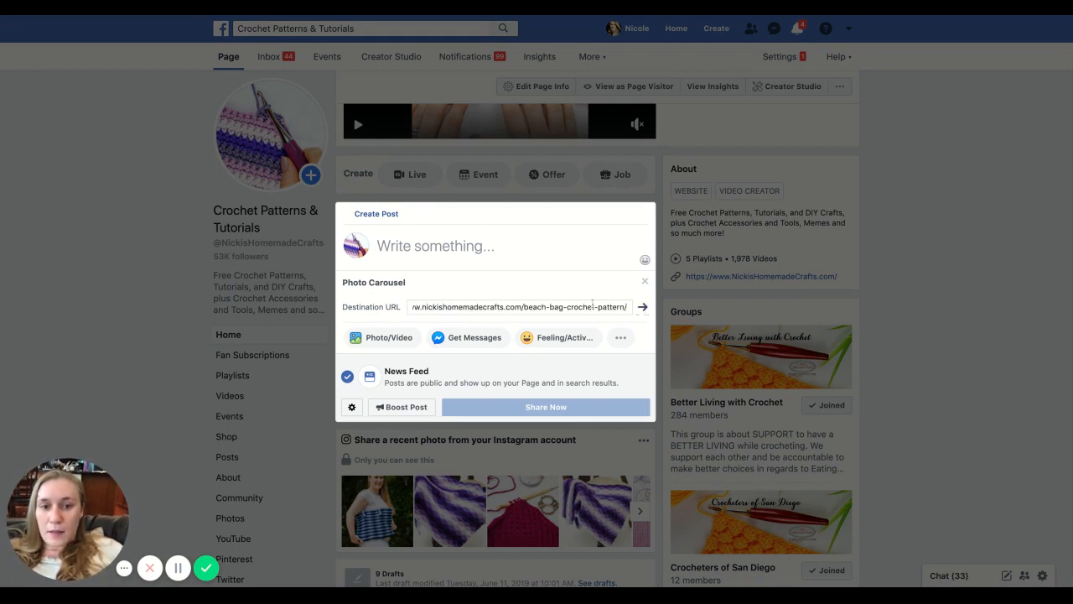
{"action": "left_click", "coordinate": [643, 308]}
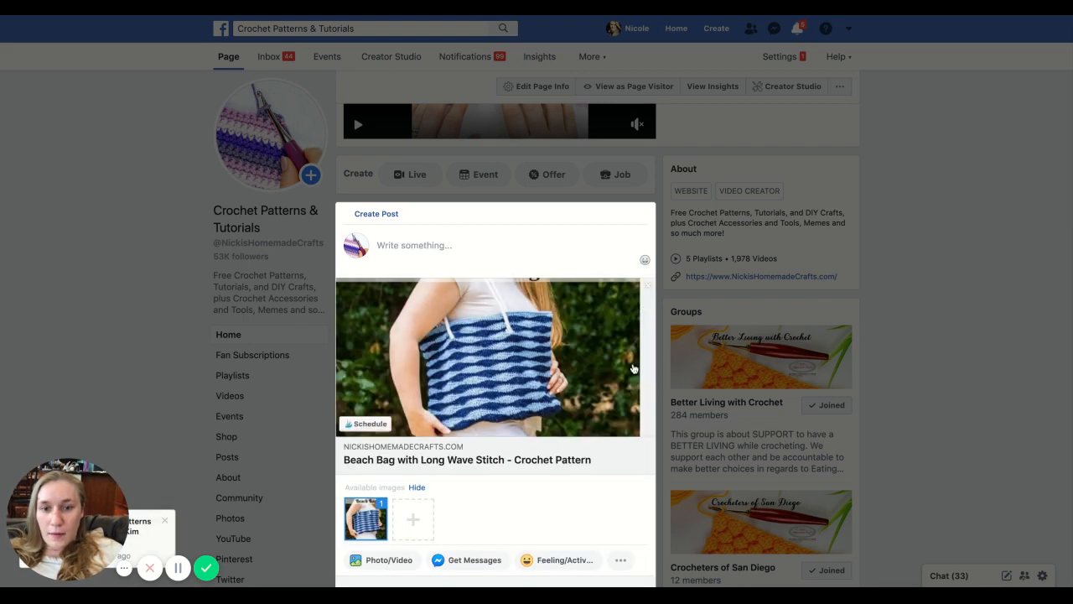
{"action": "scroll", "coordinate": [633, 368], "scroll_direction": "down", "scroll_amount": 2}
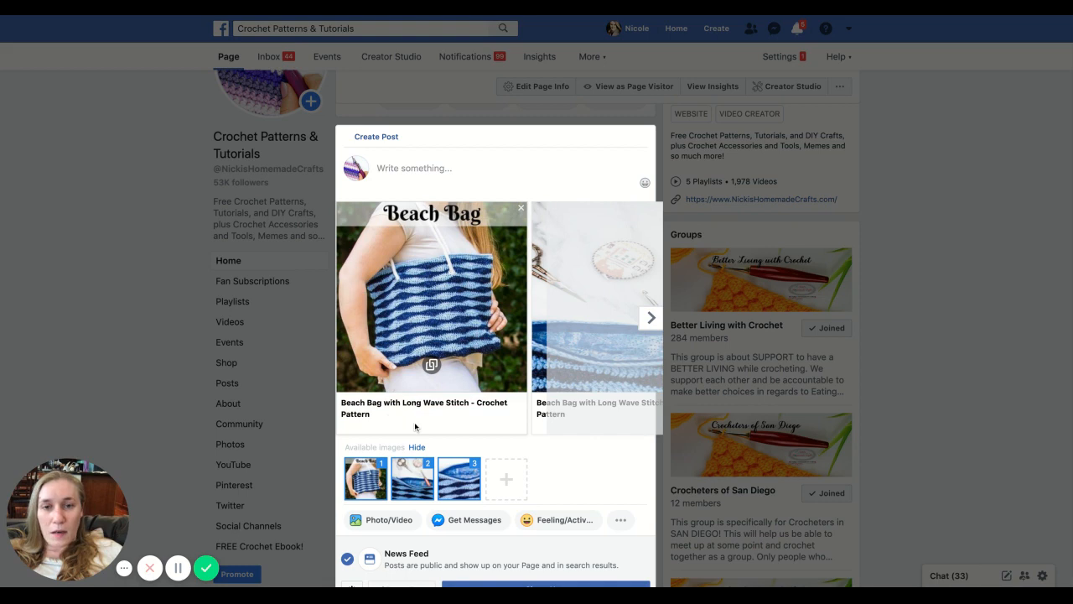
- Look through all the cards of the beach bag carousel, up to the closing See more card, and return to the first
{"action": "left_click", "coordinate": [658, 322]}
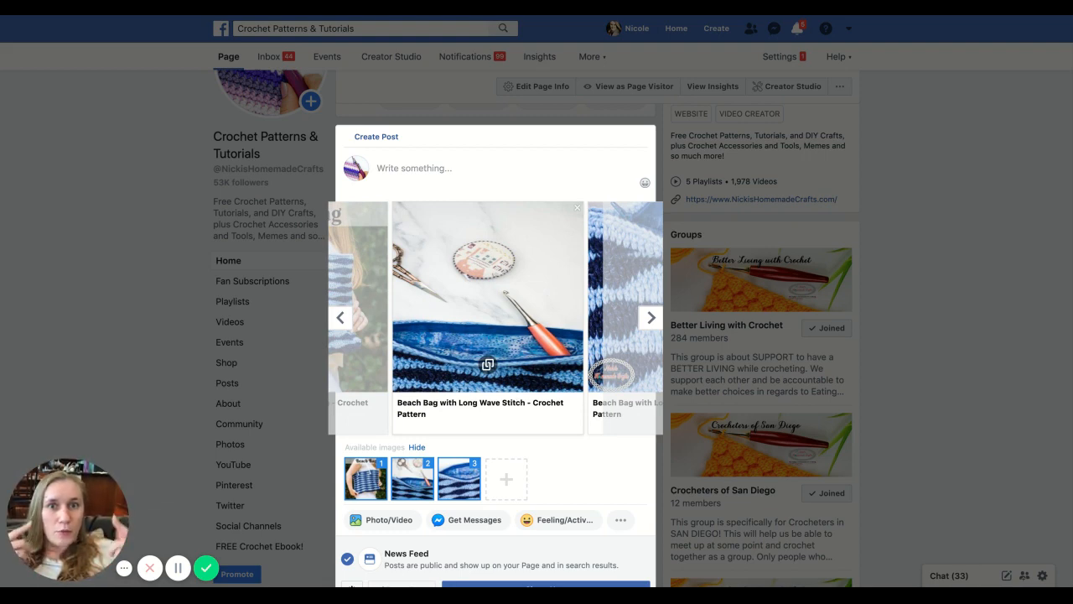
{"action": "left_click", "coordinate": [650, 317]}
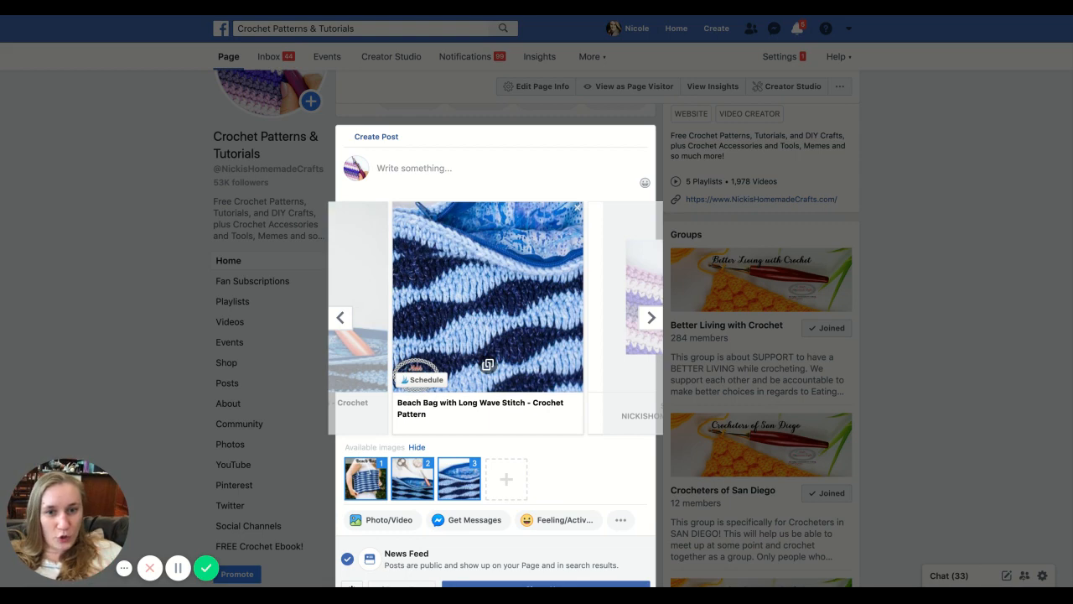
{"action": "left_click", "coordinate": [651, 317]}
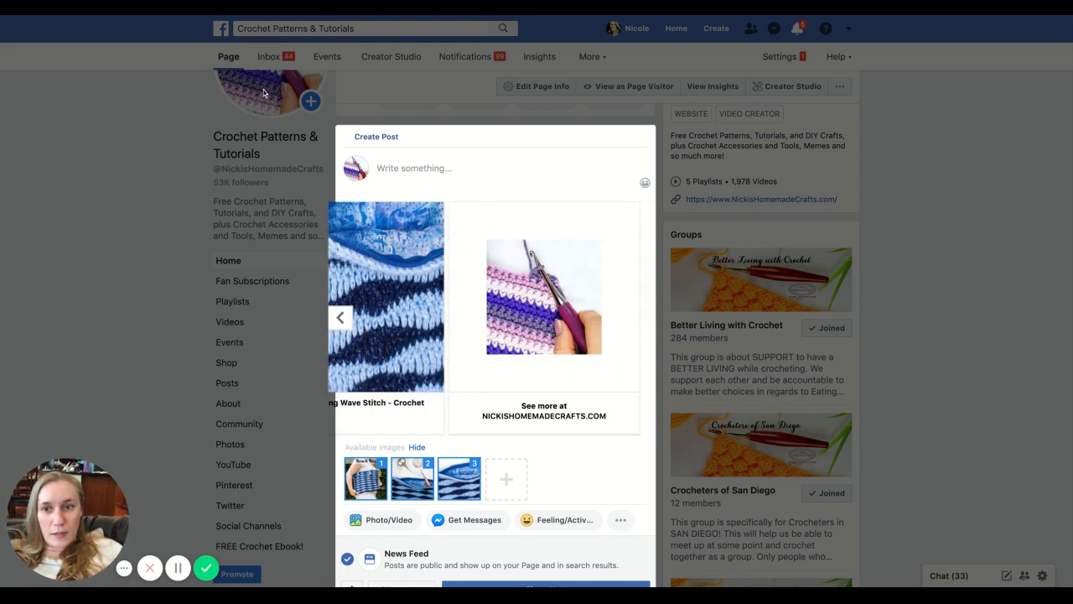
{"action": "left_click", "coordinate": [336, 324]}
{"action": "left_click", "coordinate": [336, 324]}
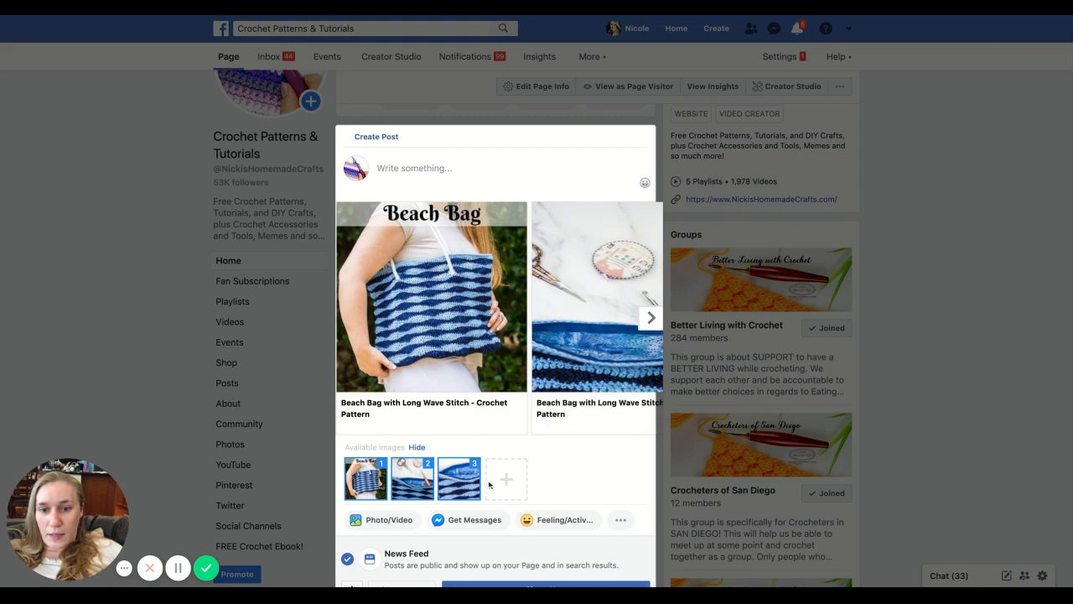
- Try swapping the first two carousel photos and put them back in their original order
{"action": "left_click", "coordinate": [422, 483]}
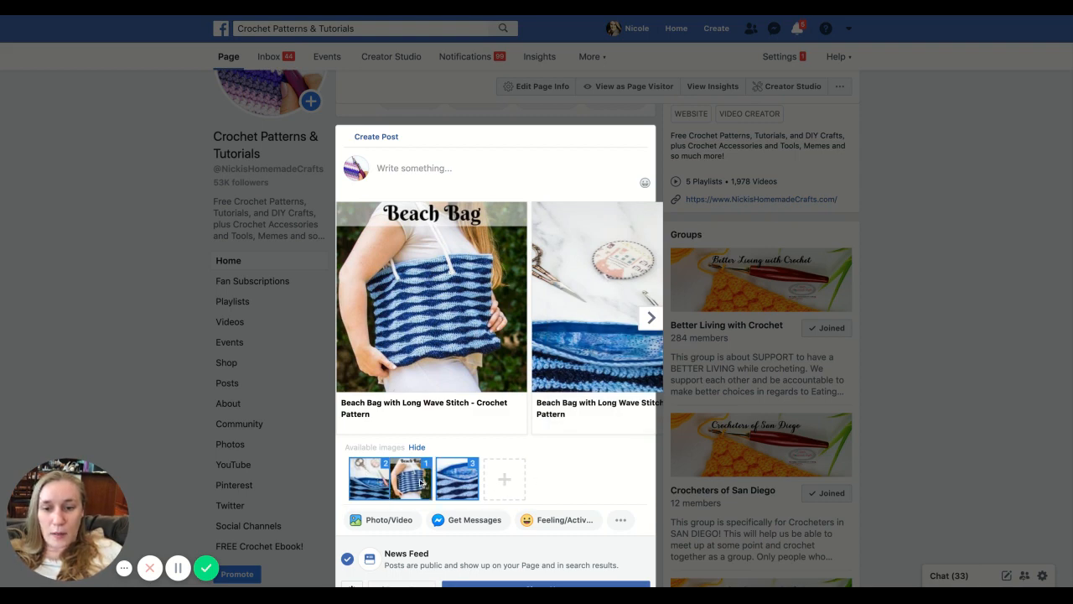
{"action": "left_click", "coordinate": [413, 486]}
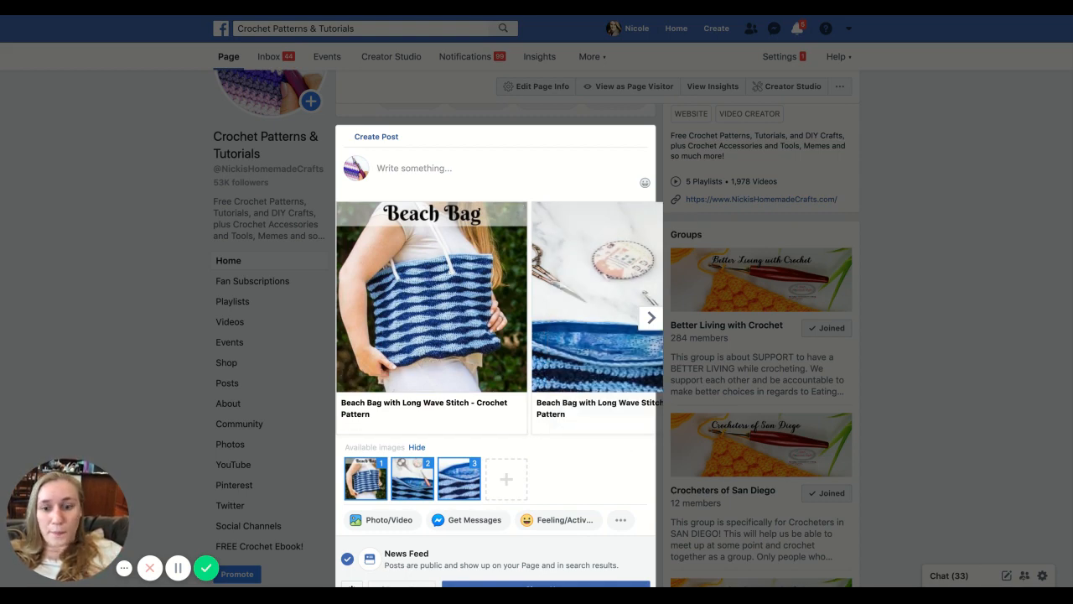
- Return to the carousel post in the composer and check its publishing options
{"action": "scroll", "coordinate": [624, 317], "scroll_direction": "down", "scroll_amount": 1}
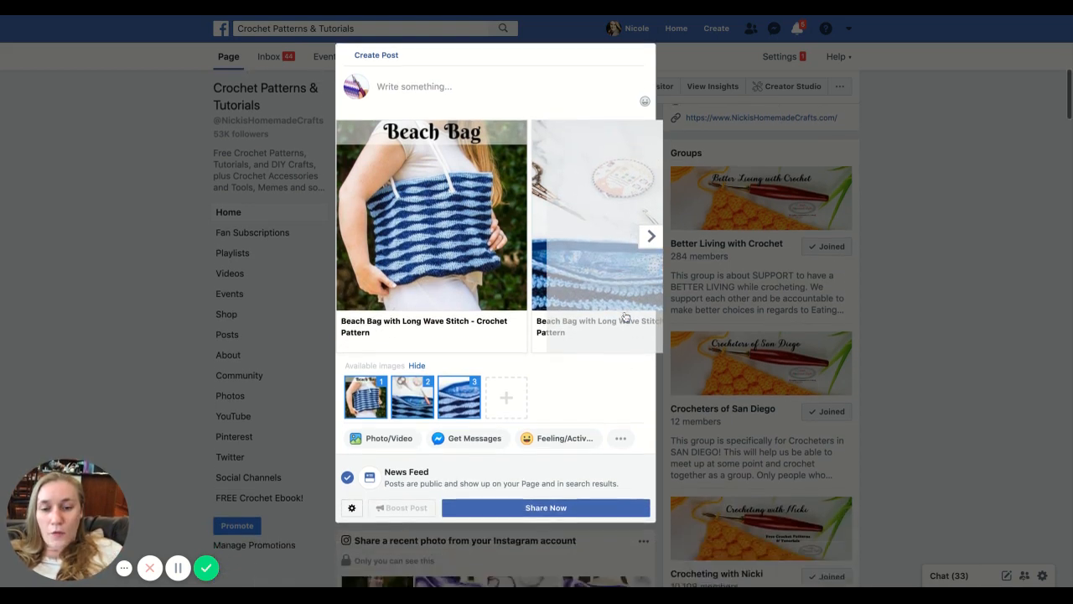
{"action": "scroll", "coordinate": [569, 208], "scroll_direction": "up", "scroll_amount": 1}
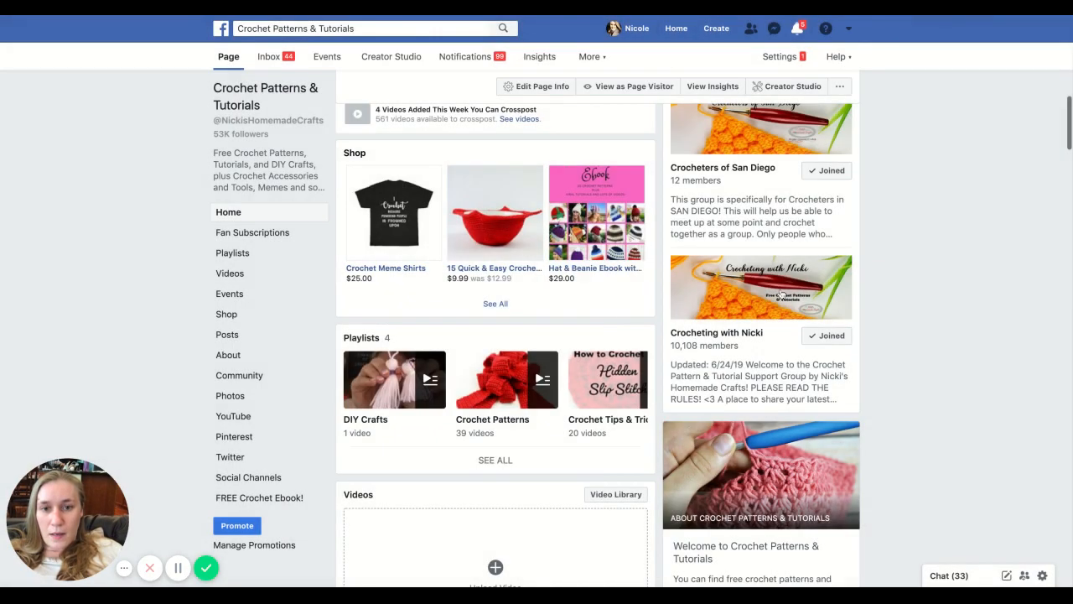
{"action": "scroll", "coordinate": [565, 330], "scroll_direction": "up", "scroll_amount": 2}
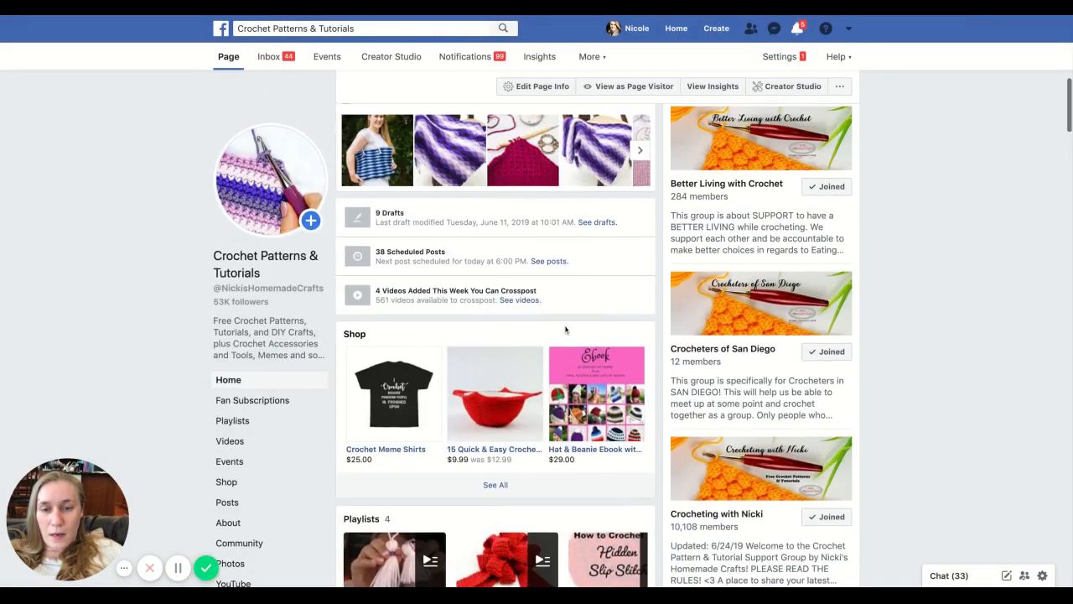
{"action": "scroll", "coordinate": [565, 331], "scroll_direction": "up", "scroll_amount": 4}
{"action": "left_click", "coordinate": [399, 333]}
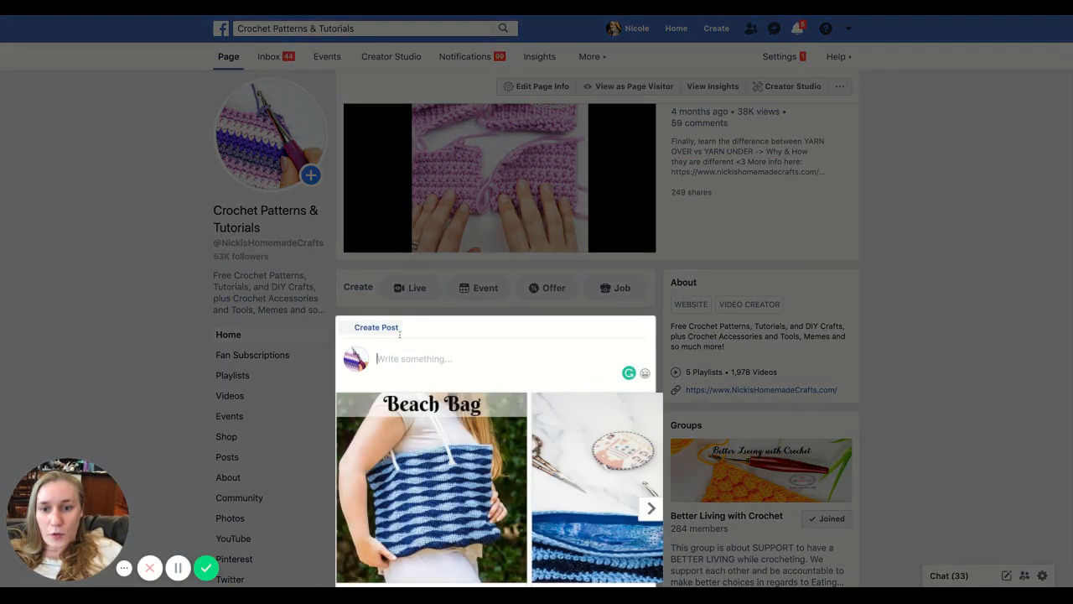
{"action": "scroll", "coordinate": [399, 333], "scroll_direction": "down", "scroll_amount": 4}
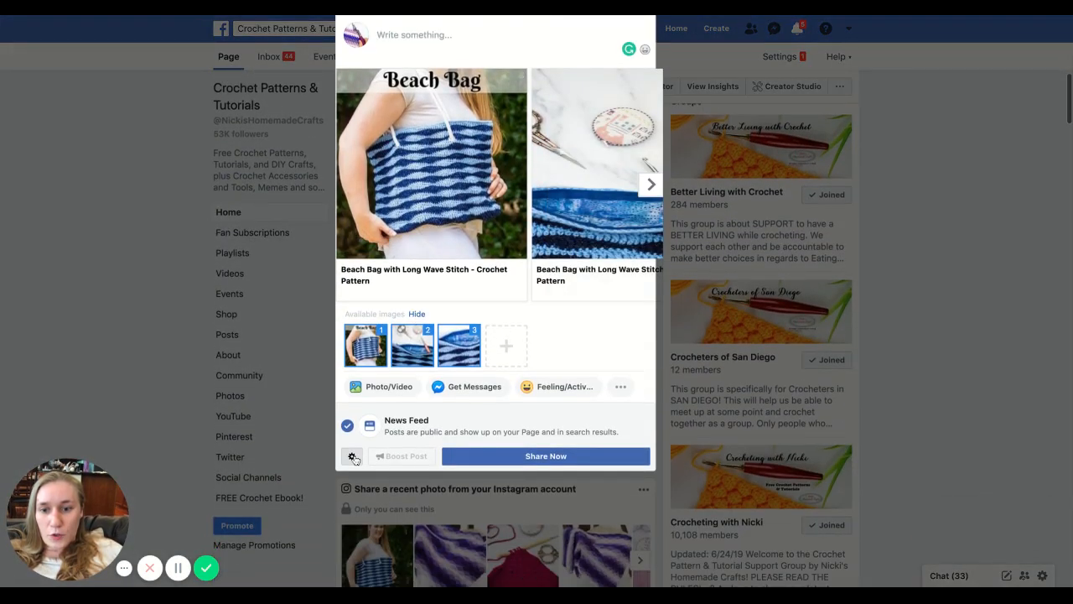
{"action": "left_click", "coordinate": [353, 457]}
{"action": "left_click", "coordinate": [377, 492]}
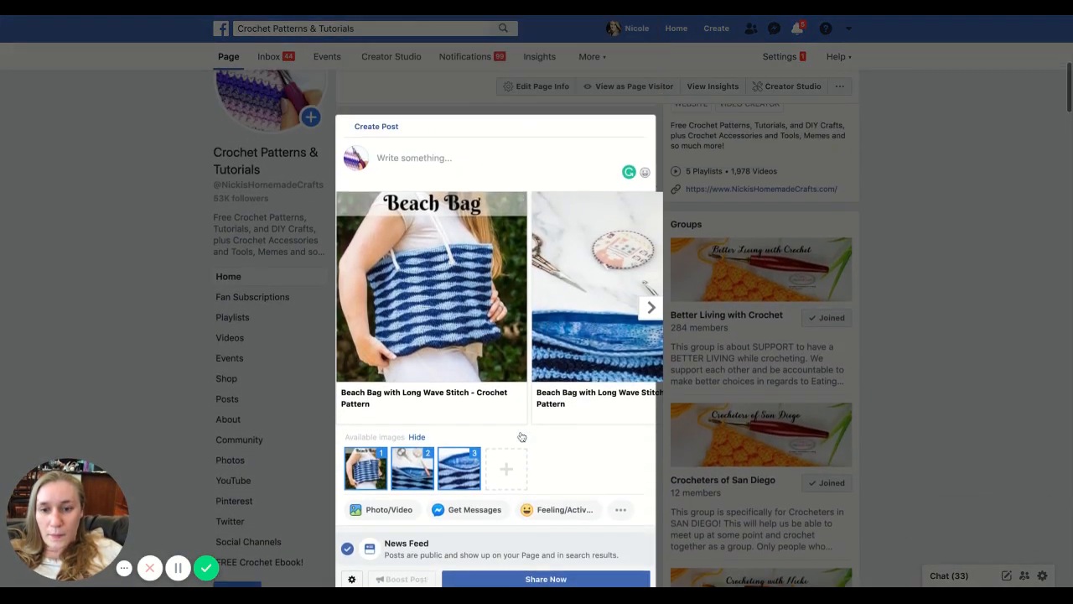
- Remove the extra carousel photos and the beach bag link preview from the post
{"action": "scroll", "coordinate": [520, 436], "scroll_direction": "up", "scroll_amount": 3}
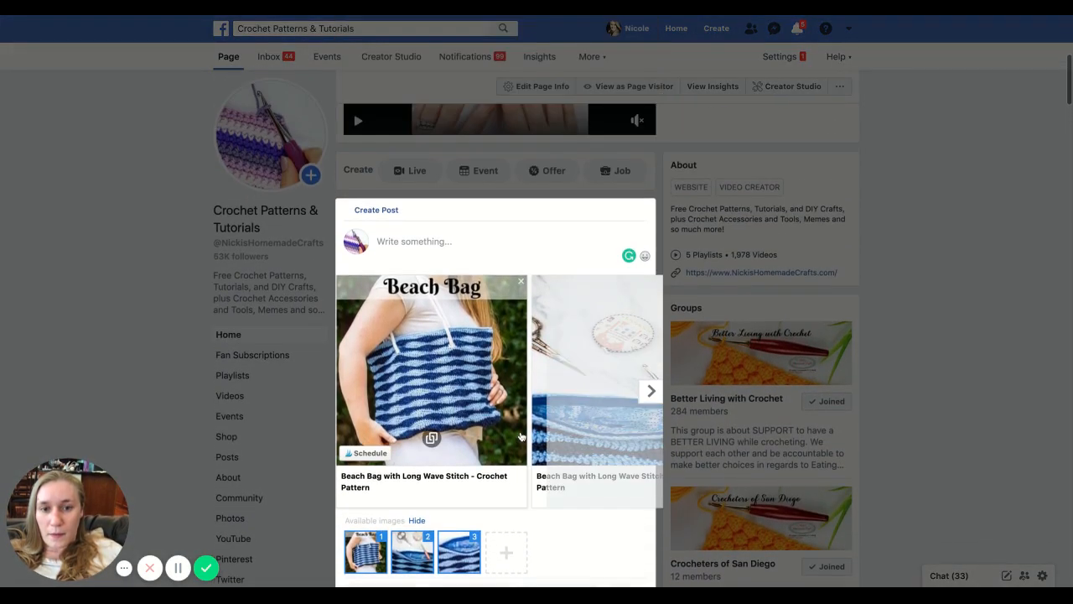
{"action": "left_click", "coordinate": [521, 281]}
{"action": "left_click", "coordinate": [521, 282]}
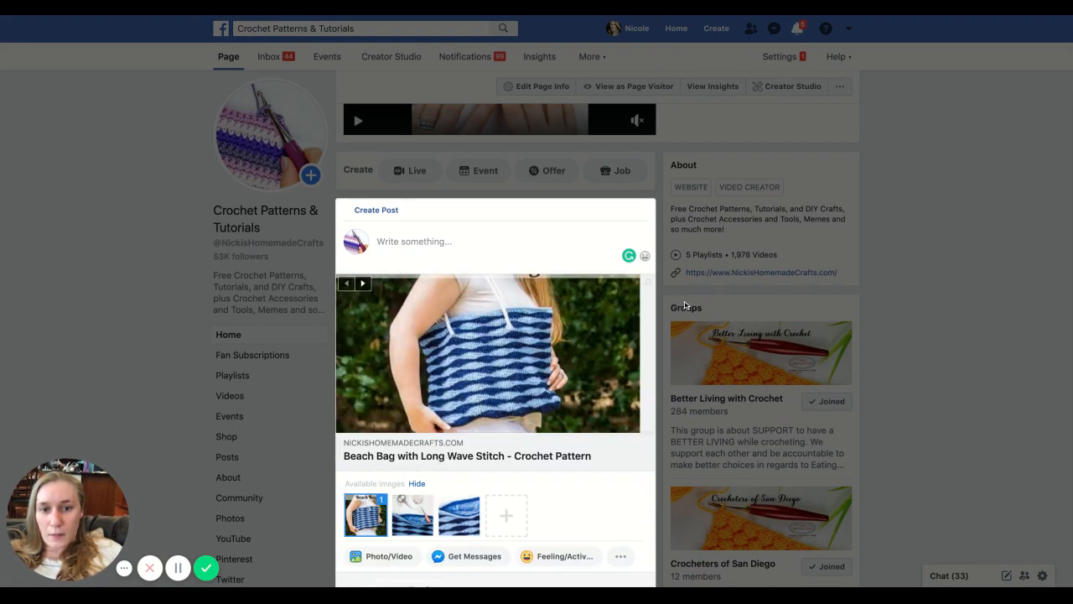
{"action": "left_click", "coordinate": [649, 284]}
- Start a new photo album with three crochet bag photos and go to its album name
{"action": "scroll", "coordinate": [532, 324], "scroll_direction": "down", "scroll_amount": 1}
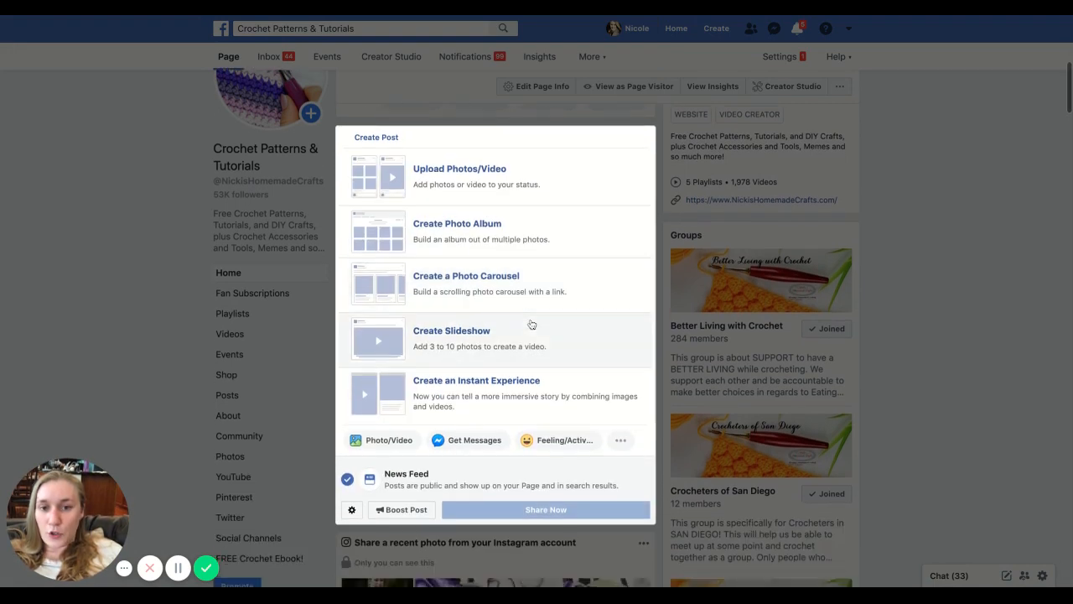
{"action": "left_click", "coordinate": [459, 240]}
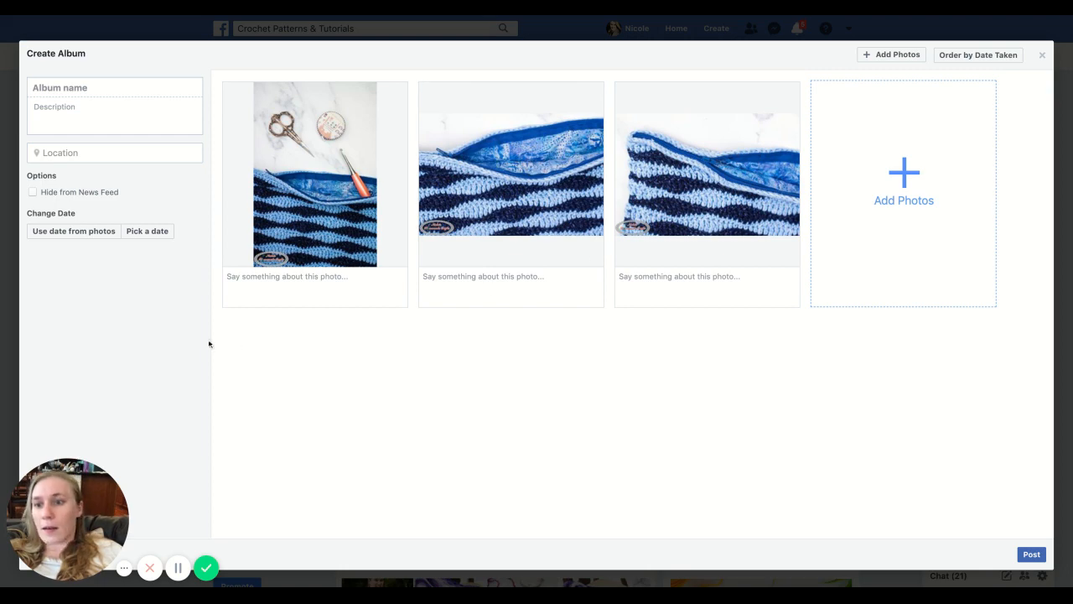
{"action": "left_click", "coordinate": [44, 90]}
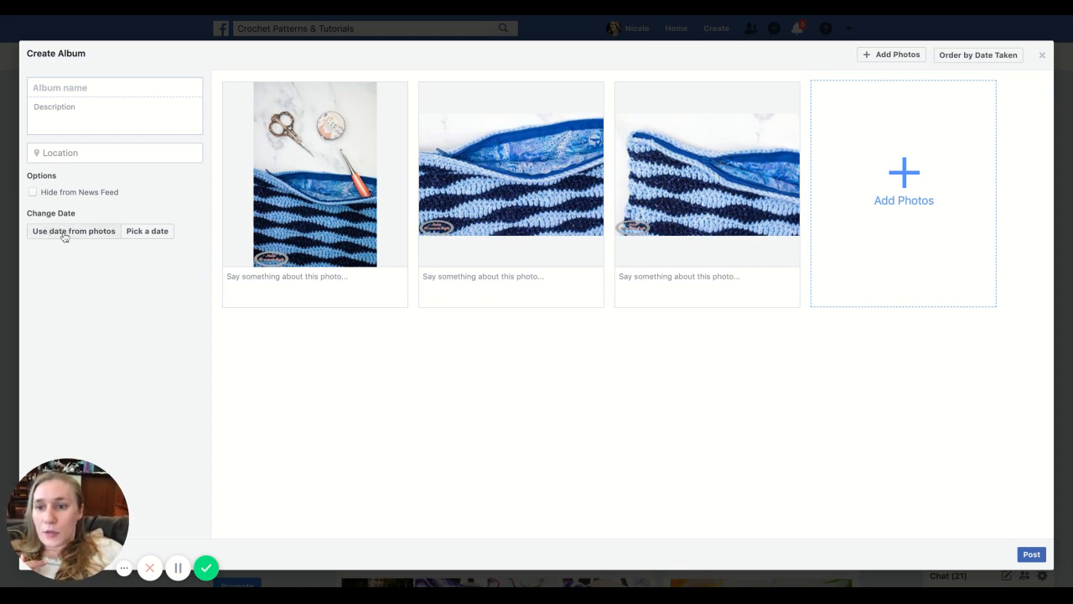
- Switch the album's date setting to Pick a date and look through the available days
{"action": "left_click", "coordinate": [144, 235]}
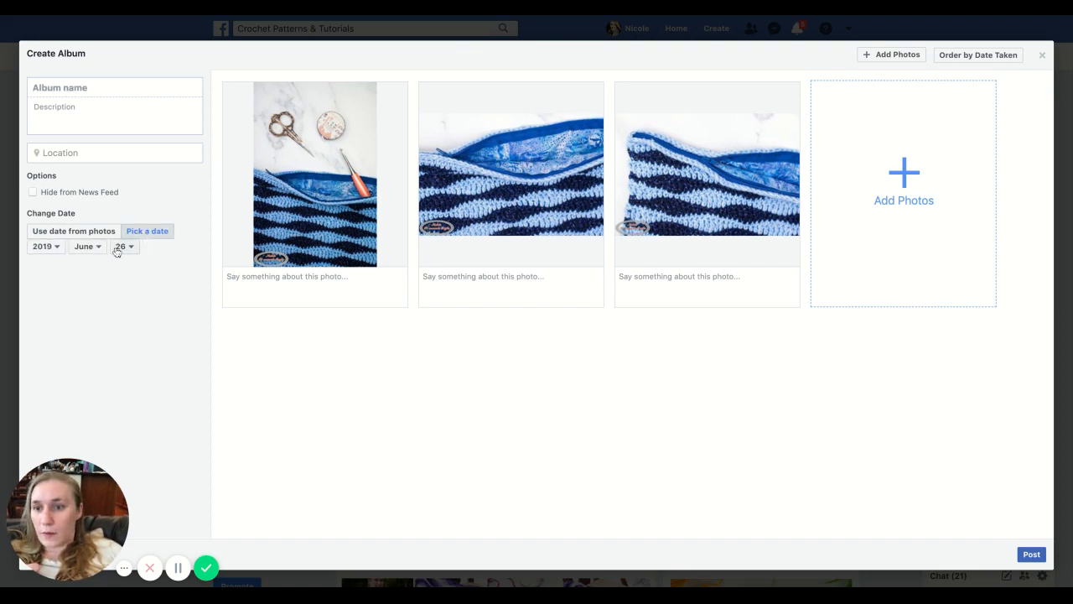
{"action": "left_click", "coordinate": [132, 248]}
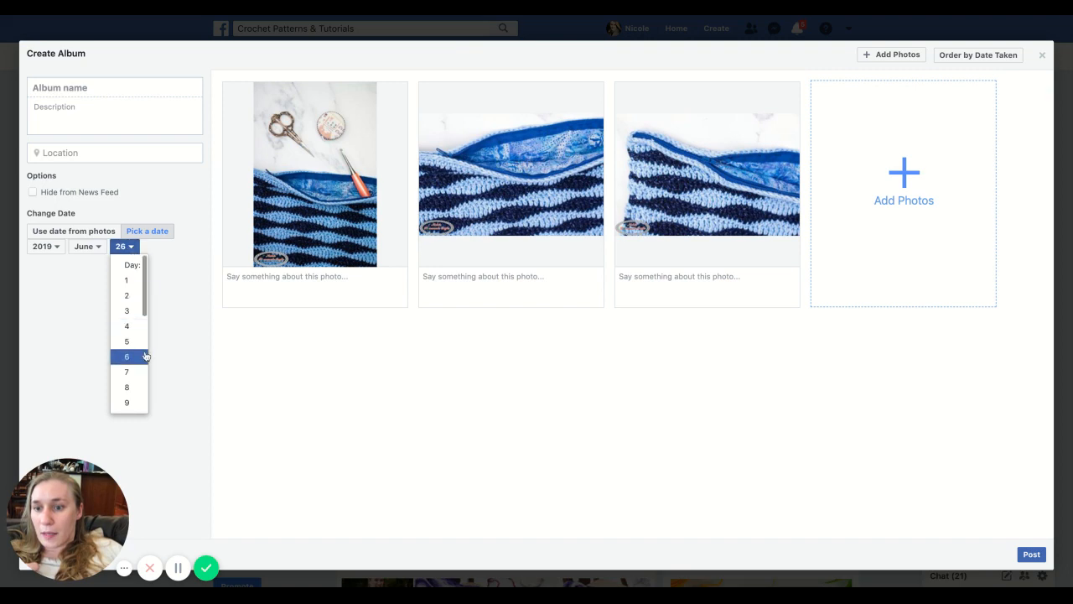
{"action": "scroll", "coordinate": [143, 352], "scroll_direction": "down", "scroll_amount": 5}
{"action": "left_click", "coordinate": [173, 333]}
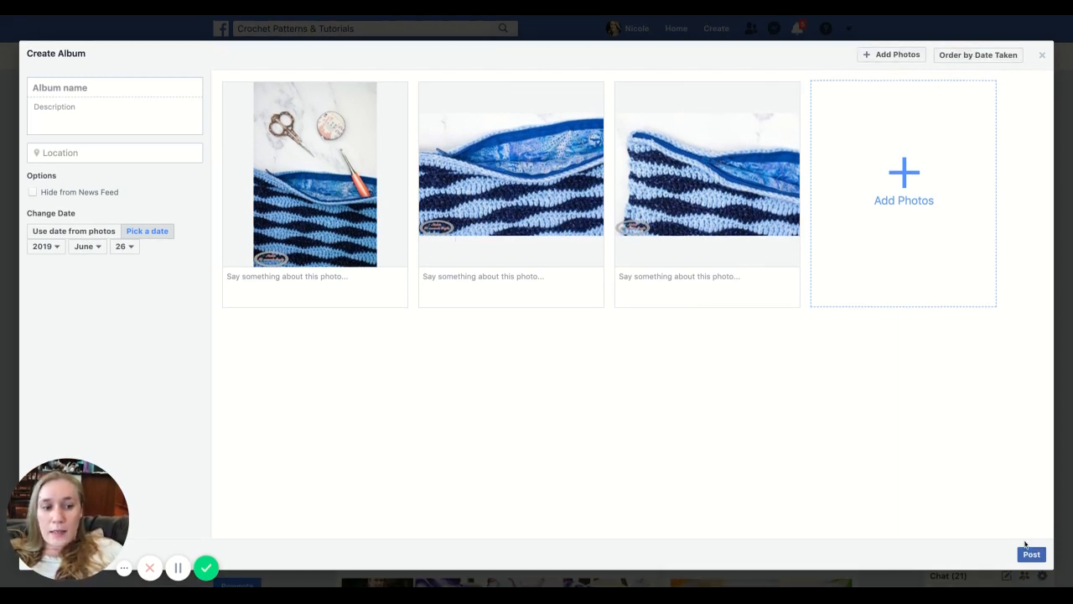
- Close the unfinished photo album, discard its changes and return to the list of post types
{"action": "left_click", "coordinate": [1042, 55]}
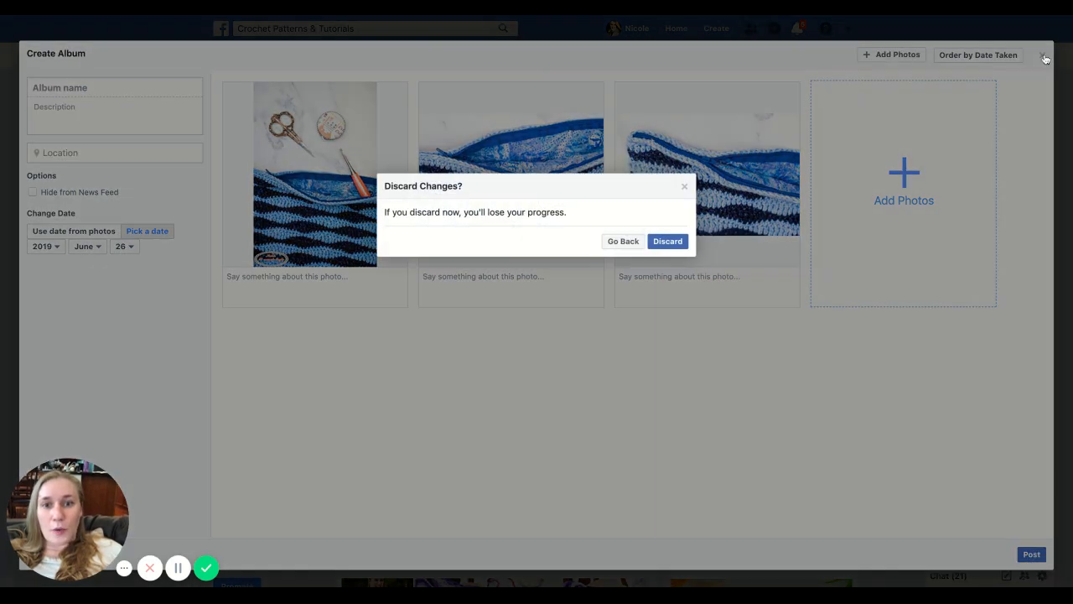
{"action": "left_click", "coordinate": [676, 242]}
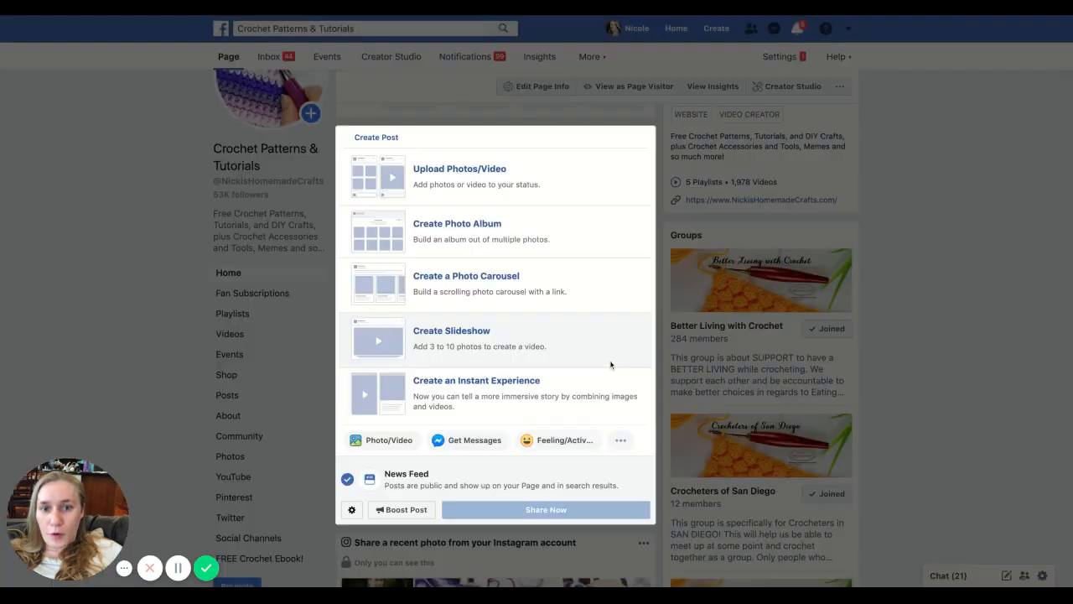
{"action": "scroll", "coordinate": [611, 364], "scroll_direction": "down", "scroll_amount": 1}
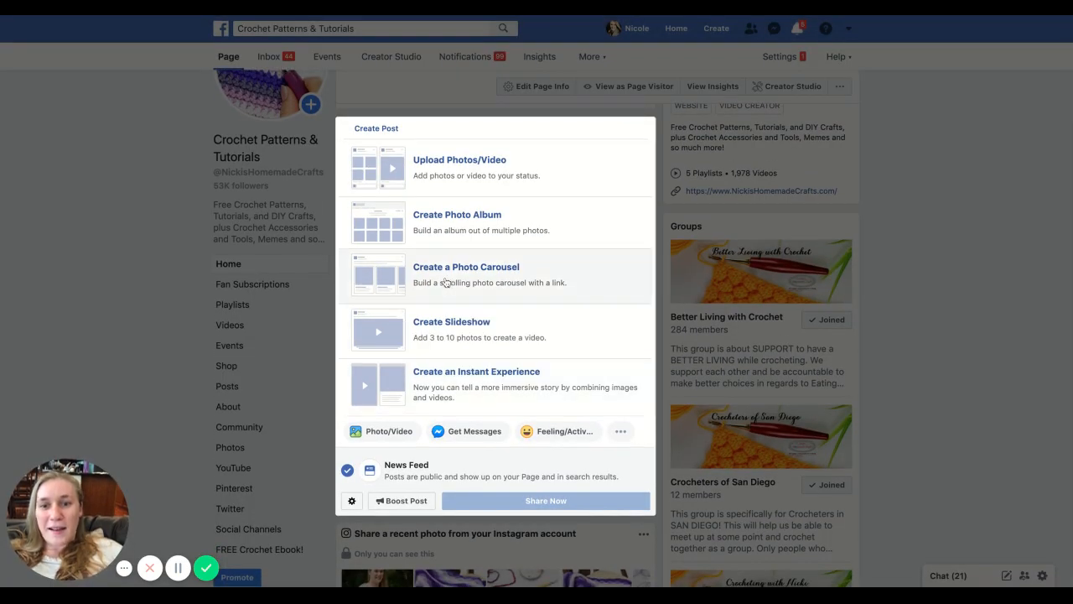